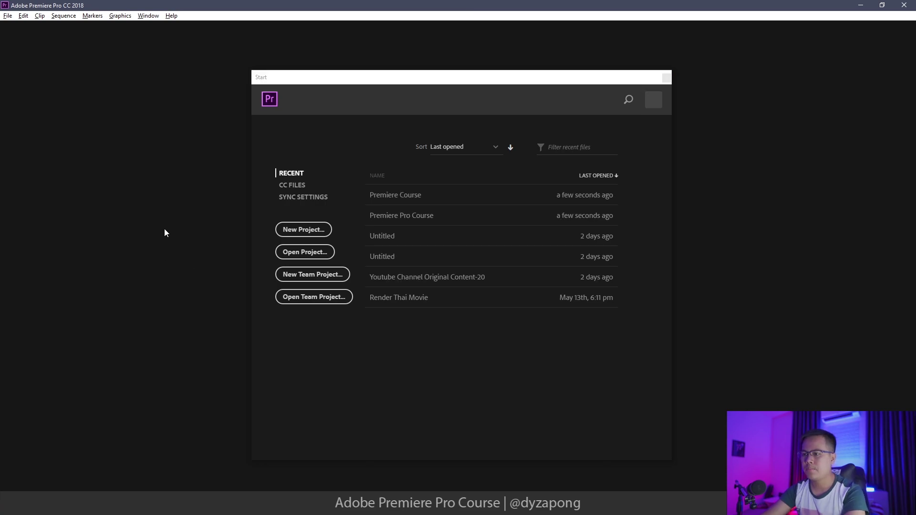
# Open the recent project Premiere Course
pyautogui.click(411, 202)
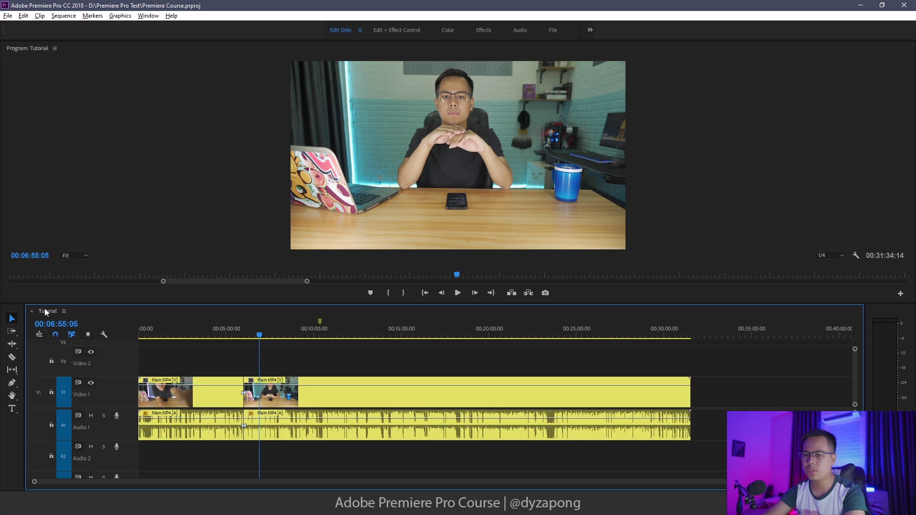
pyautogui.moveTo(318, 319)
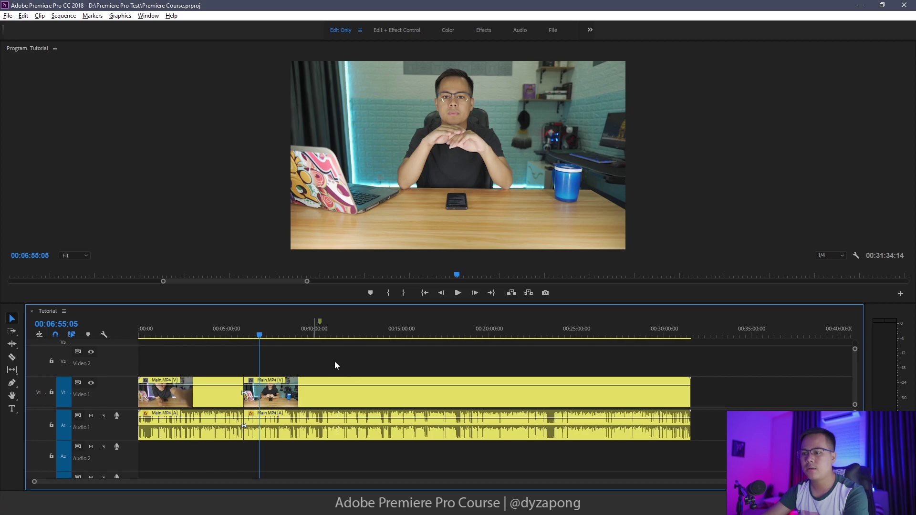
# Review the Audio preferences, including the option to play audio while scrubbing, and close the preferences
pyautogui.click(23, 16)
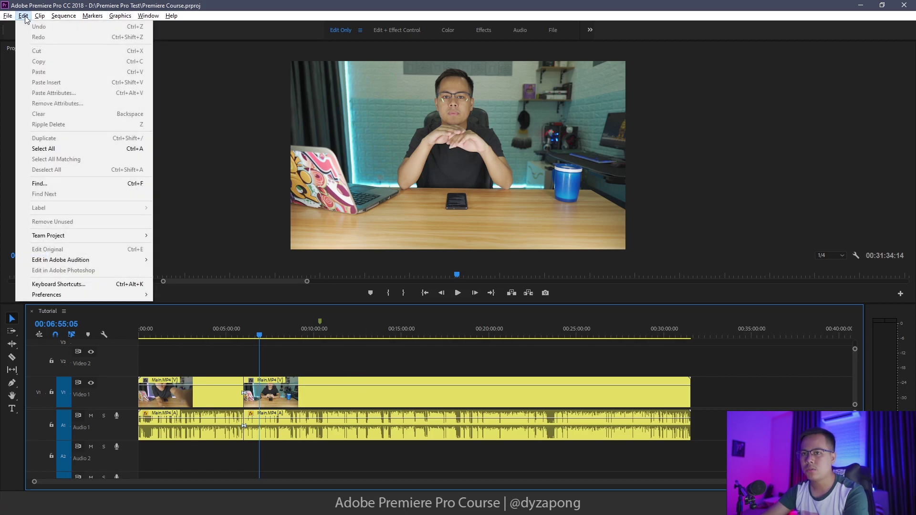
pyautogui.moveTo(123, 296)
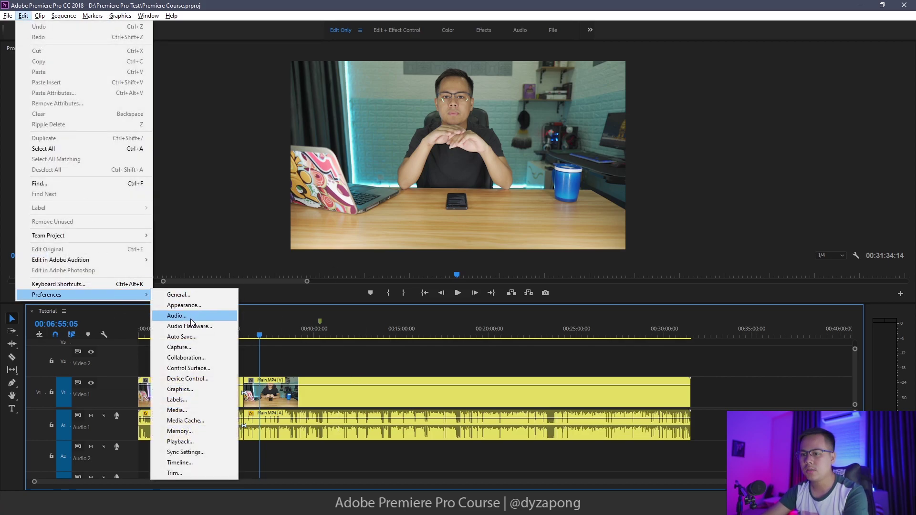
pyautogui.click(192, 321)
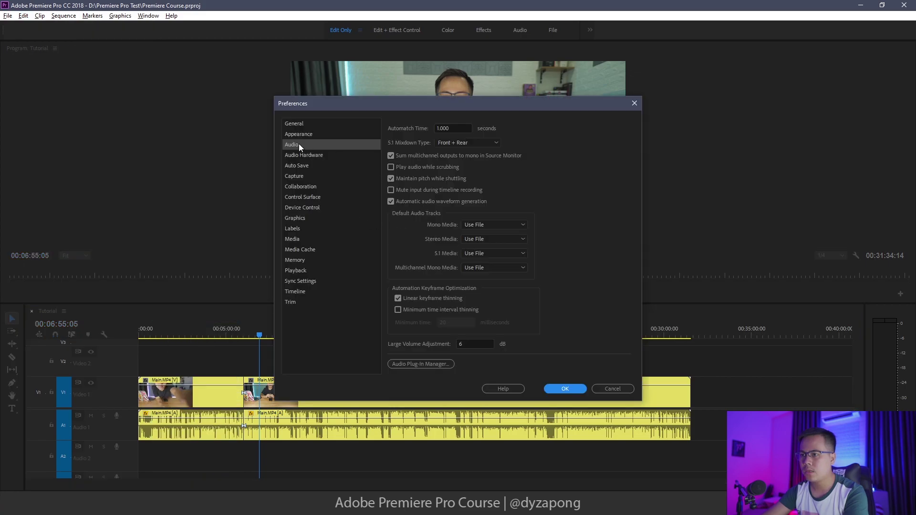
pyautogui.click(299, 144)
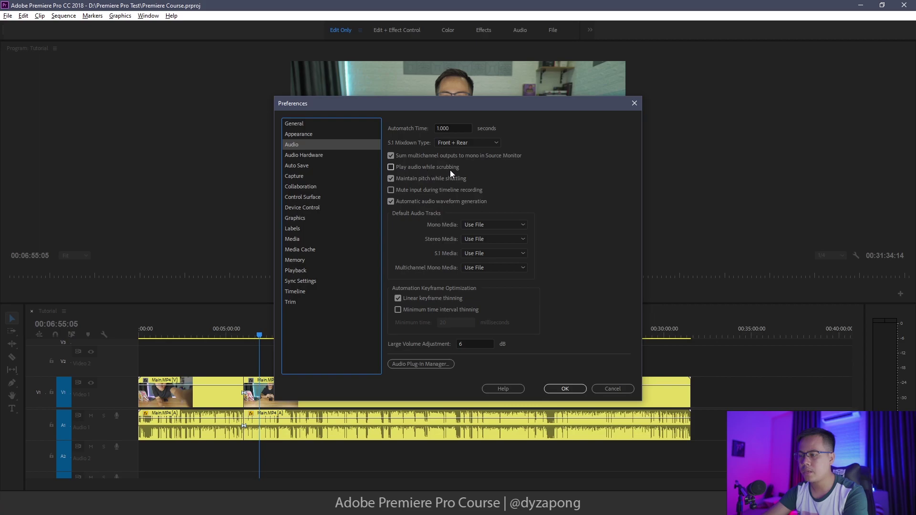
pyautogui.click(571, 389)
# Scrub the playhead through the Tutorial sequence to 00:13:39:00 and toggle inserting sequences as nests or individual clips
pyautogui.moveTo(331, 332)
pyautogui.mouseDown()
pyautogui.moveTo(354, 339)
pyautogui.moveTo(340, 335)
pyautogui.mouseUp()
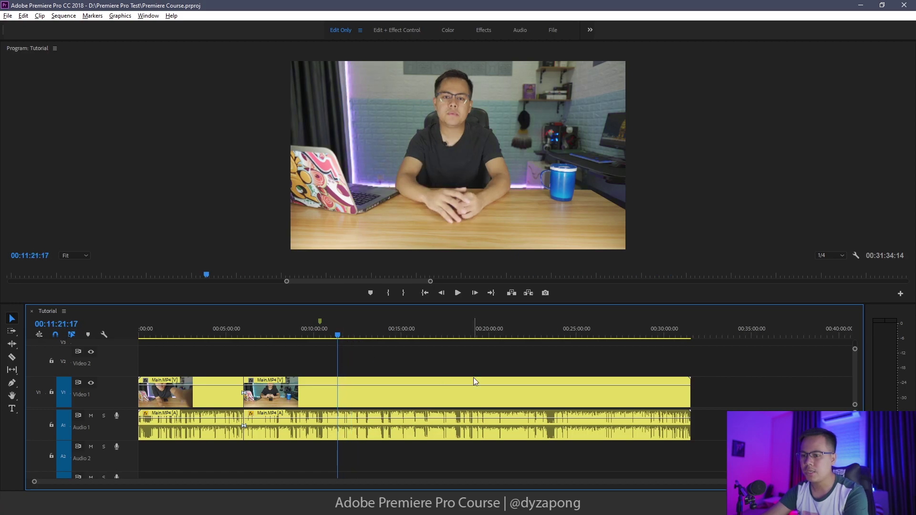
pyautogui.moveTo(703, 336); pyautogui.dragTo(403, 349)
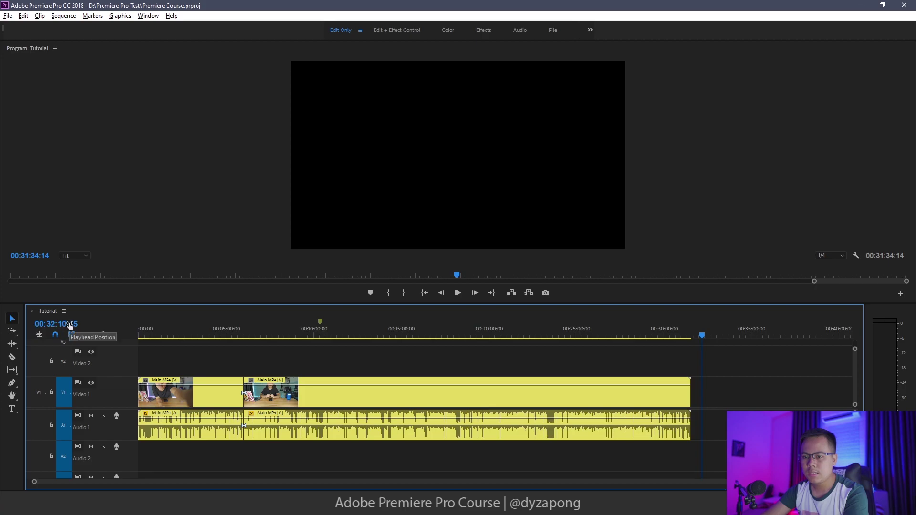
pyautogui.click(346, 336)
pyautogui.moveTo(346, 336); pyautogui.dragTo(377, 336)
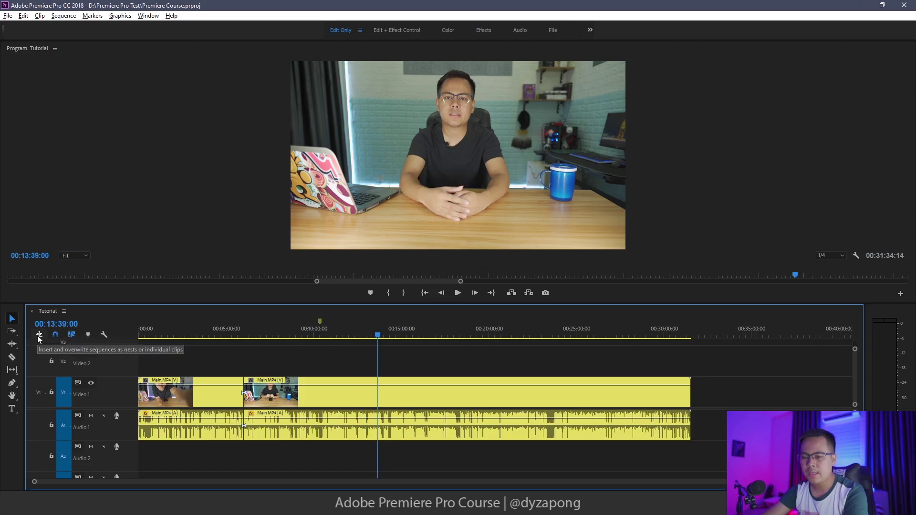
pyautogui.click(39, 336)
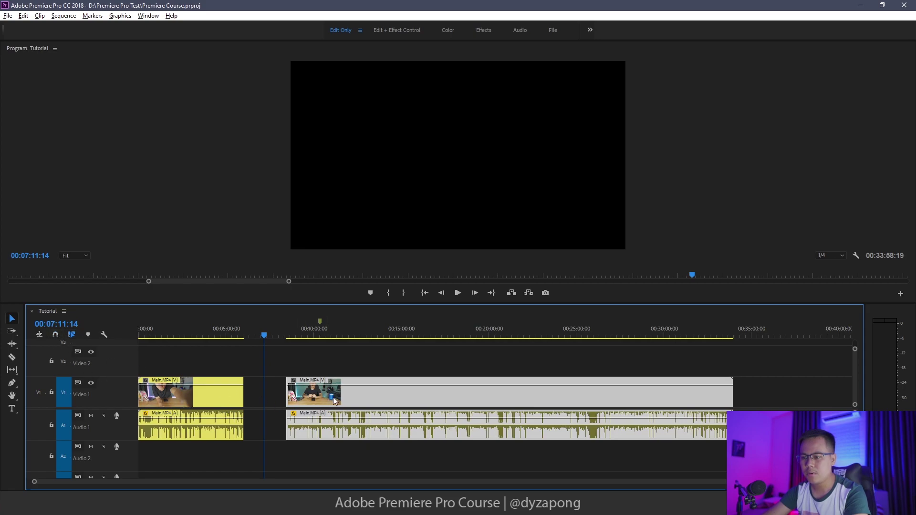
# With snapping off, move the second clip back to just short of the first clip's end and set the playhead to 00:05:57:07
pyautogui.moveTo(346, 399); pyautogui.dragTo(306, 406)
pyautogui.scroll(2, 248, 396)
pyautogui.scroll(5, 253, 400)
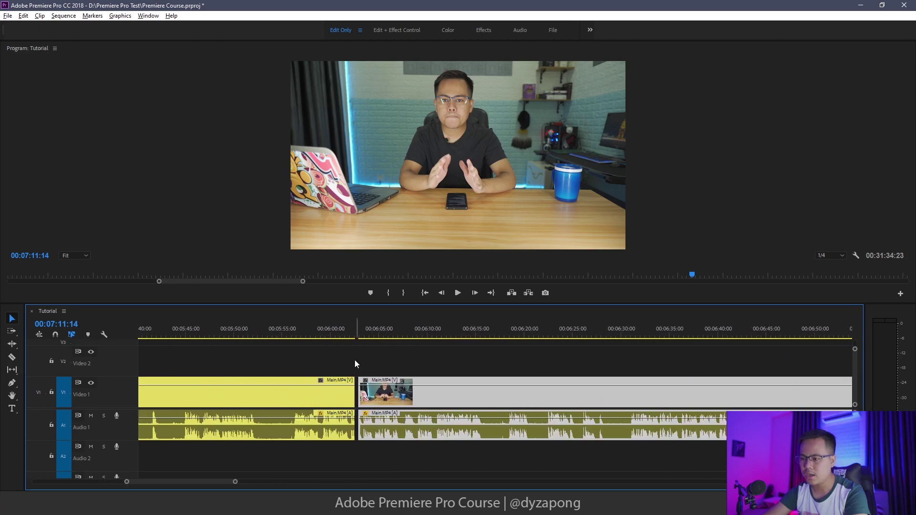
pyautogui.moveTo(349, 328); pyautogui.dragTo(306, 352)
# Turn on snapping and move the second clip flush against the end of the first clip
pyautogui.click(54, 336)
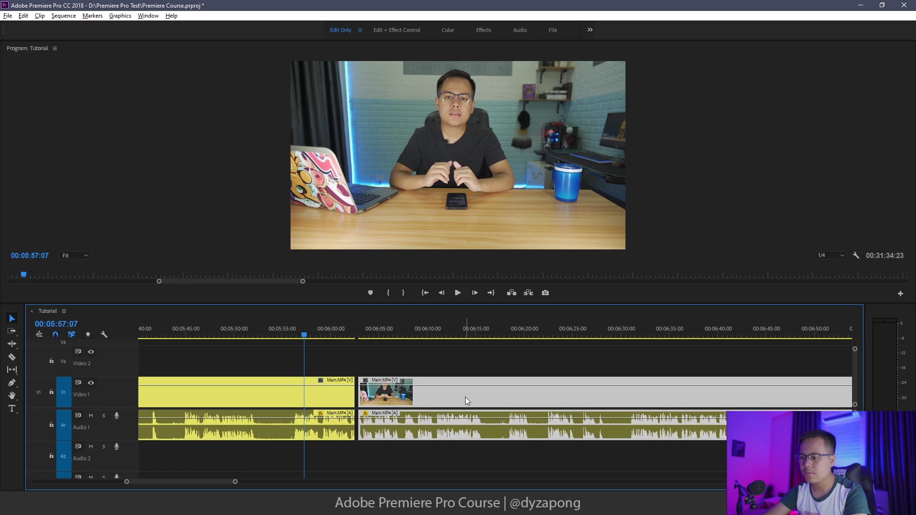
pyautogui.moveTo(465, 397); pyautogui.dragTo(459, 396)
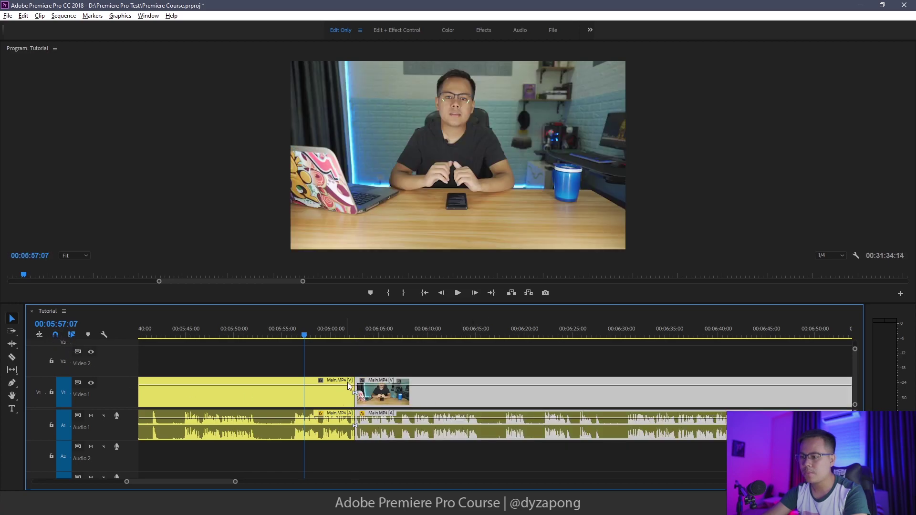
pyautogui.moveTo(344, 329); pyautogui.dragTo(310, 345)
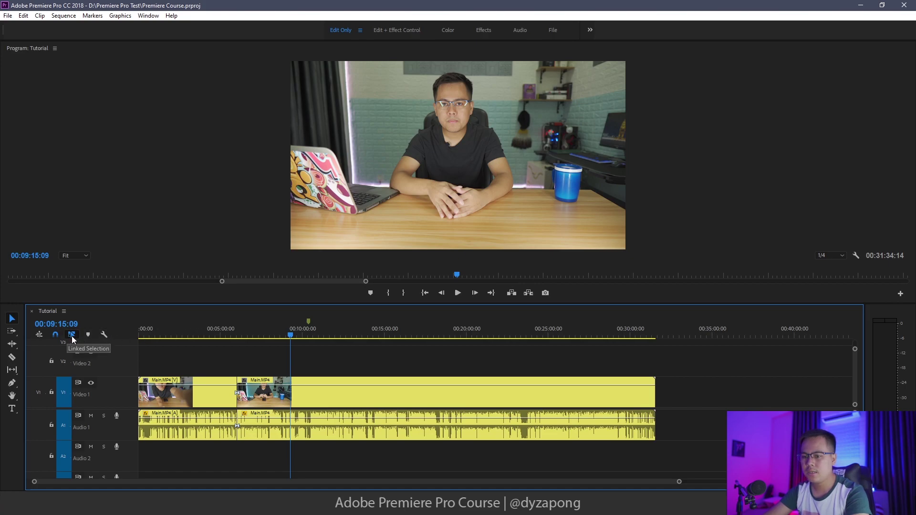
# Move the unlinked second clip's video alone to start at about 00:14:00 and undo the move
pyautogui.click(333, 391)
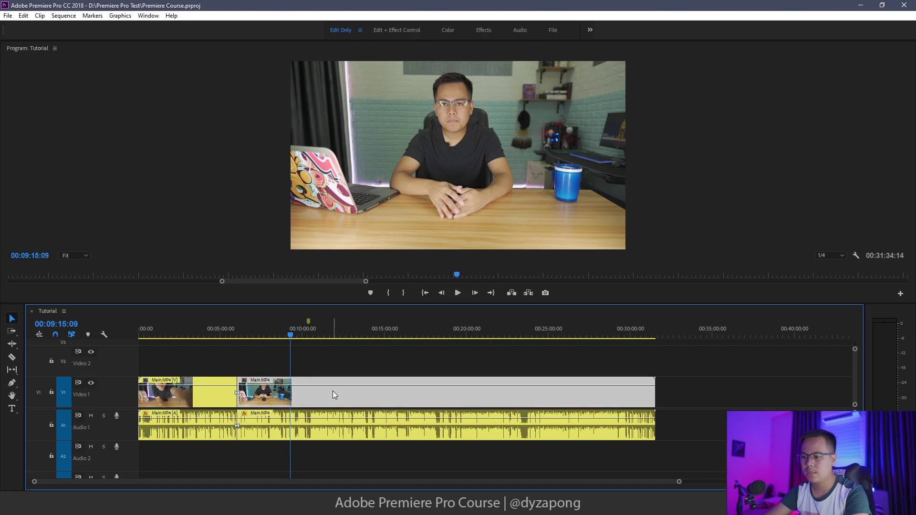
pyautogui.rightClick(333, 391)
pyautogui.click(305, 343)
pyautogui.click(325, 403)
pyautogui.click(328, 413)
pyautogui.click(324, 405)
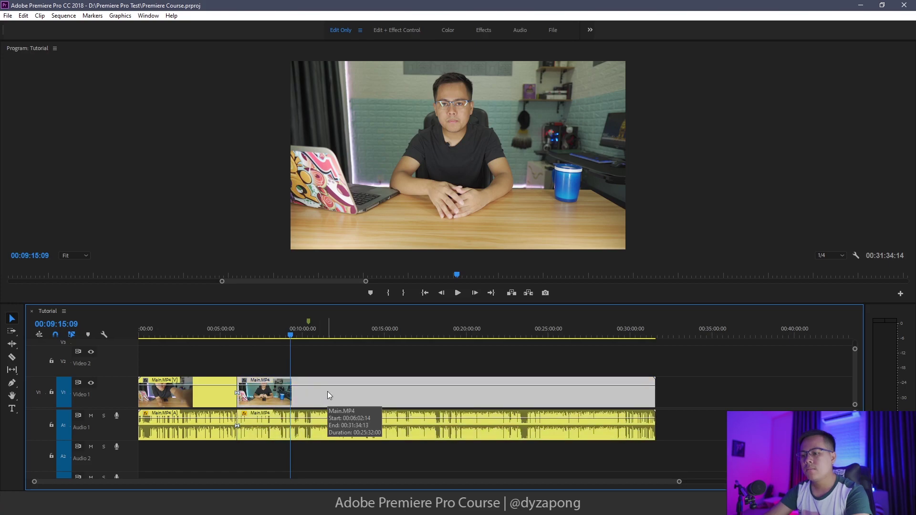
pyautogui.moveTo(315, 399); pyautogui.dragTo(452, 399)
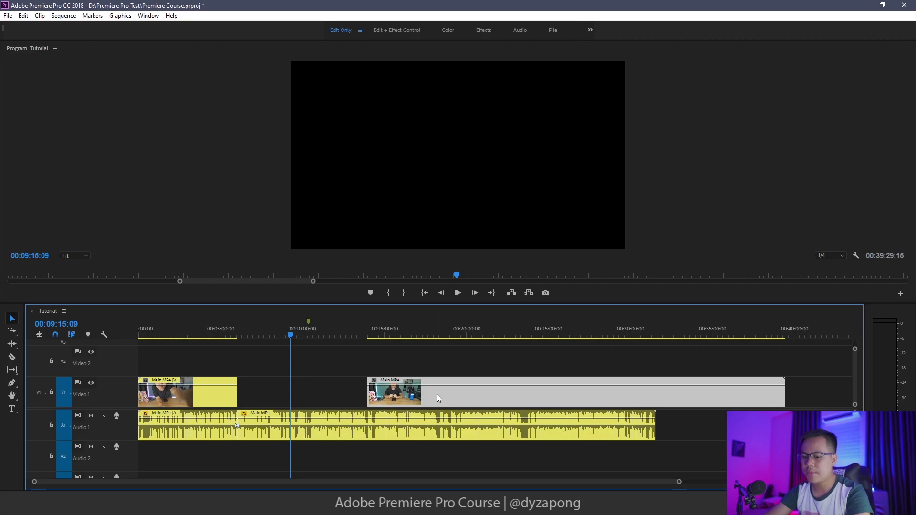
pyautogui.hotkey('ctrl', 'z')
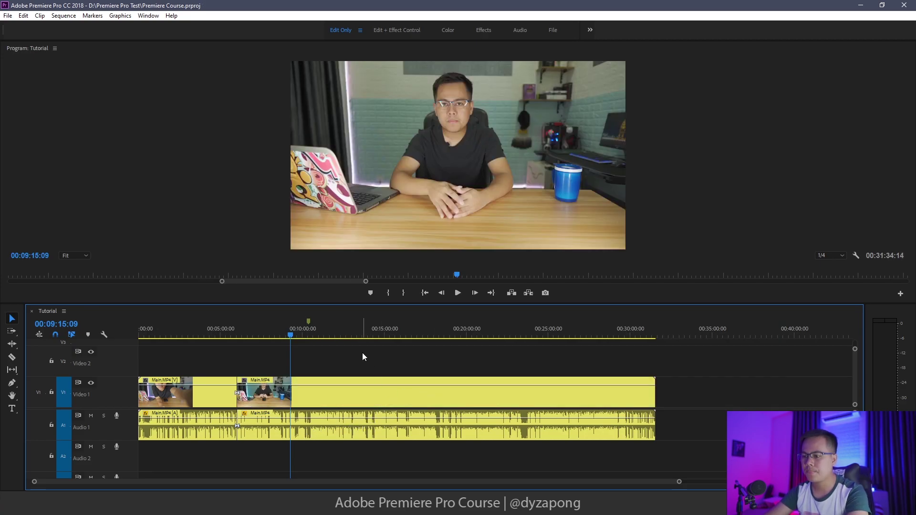
# Link the second clip's video and audio, and move them together to start at about 00:15:00
pyautogui.moveTo(363, 353); pyautogui.dragTo(375, 398)
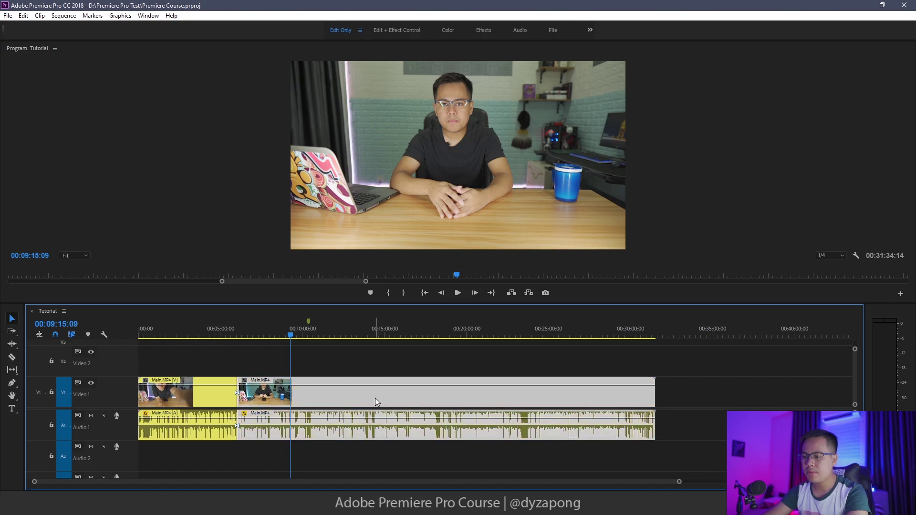
pyautogui.rightClick(375, 399)
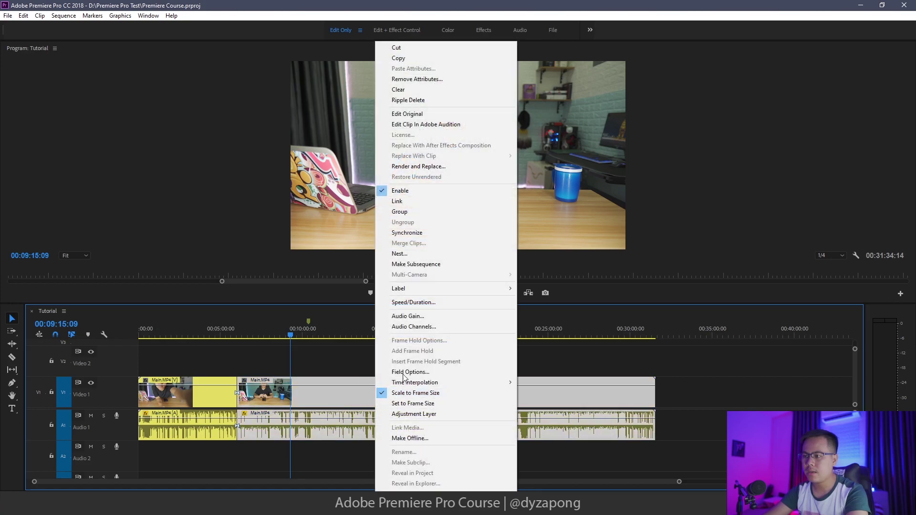
pyautogui.click(423, 202)
pyautogui.moveTo(314, 397); pyautogui.dragTo(433, 402)
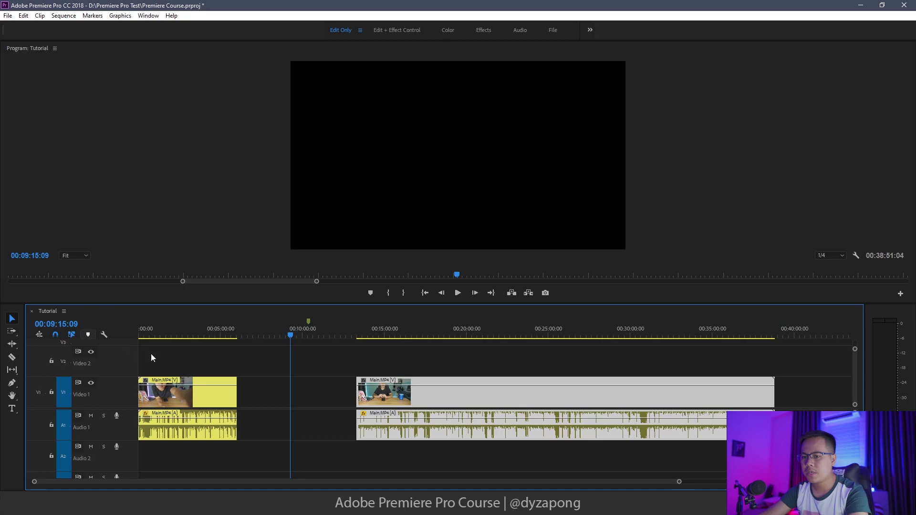
pyautogui.moveTo(456, 400); pyautogui.dragTo(487, 400)
pyautogui.click(388, 393)
pyautogui.click(350, 387)
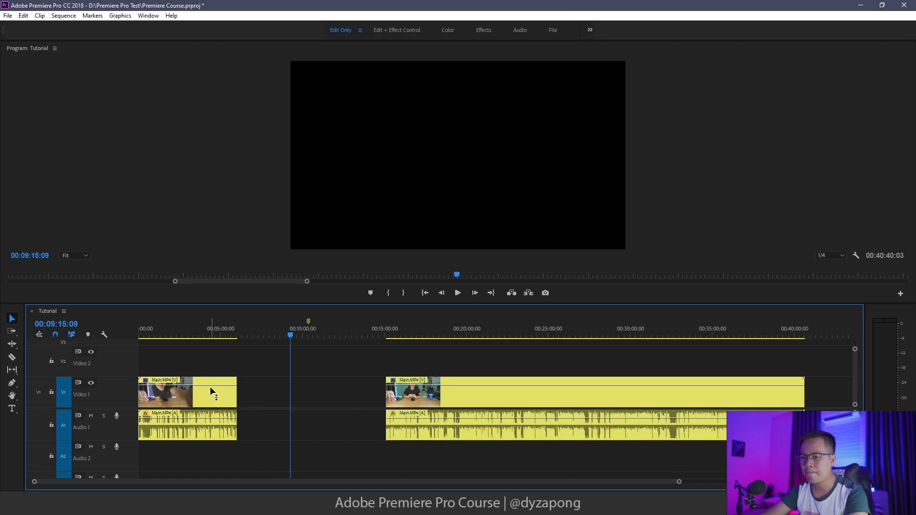
# Turn off Linked Selection, shift the second clip's video earlier without its audio, and bring it back into alignment
pyautogui.click(70, 336)
pyautogui.moveTo(517, 397); pyautogui.dragTo(427, 399)
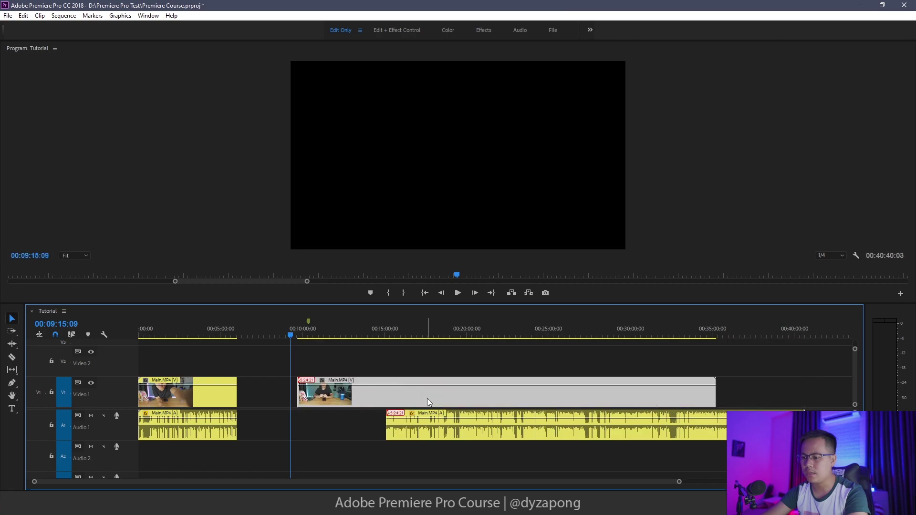
pyautogui.click(339, 422)
pyautogui.moveTo(343, 403); pyautogui.dragTo(434, 405)
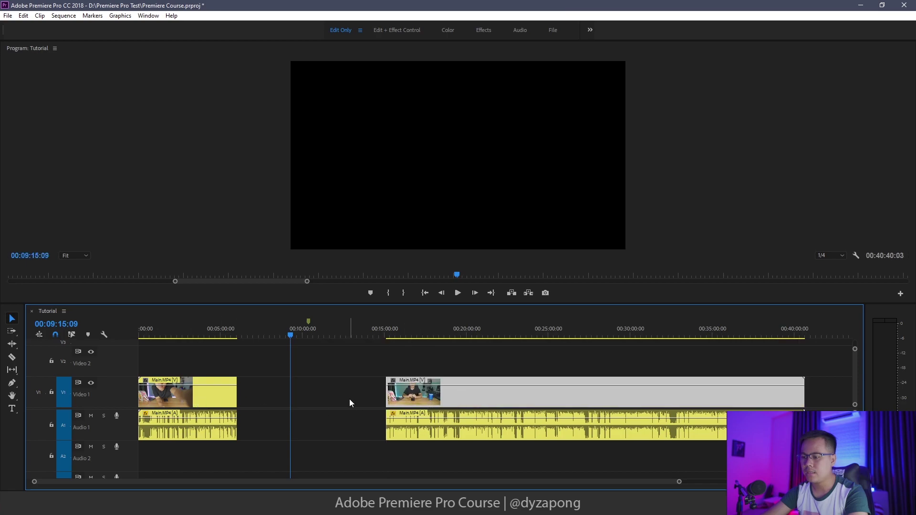
# Turn on Linked Selection and move the second clip with its audio to start at about 00:11:23
pyautogui.click(71, 334)
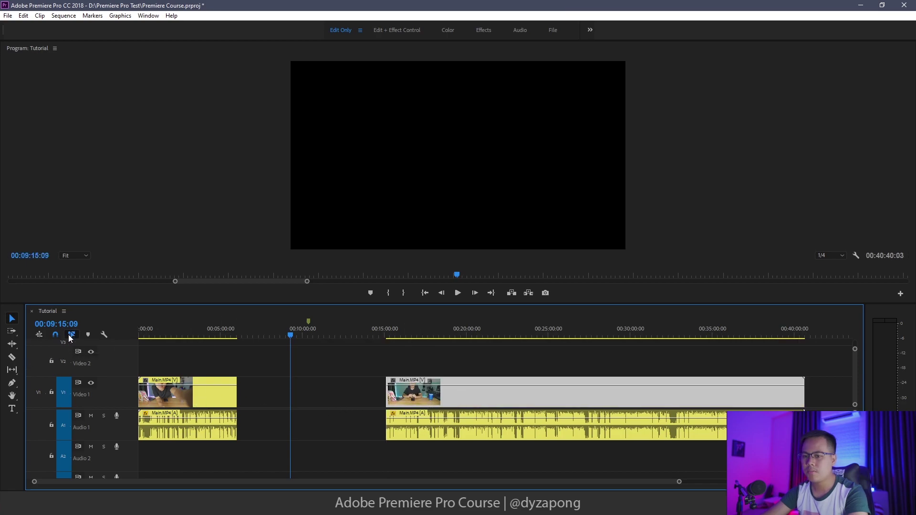
pyautogui.click(333, 397)
pyautogui.moveTo(454, 403); pyautogui.dragTo(406, 399)
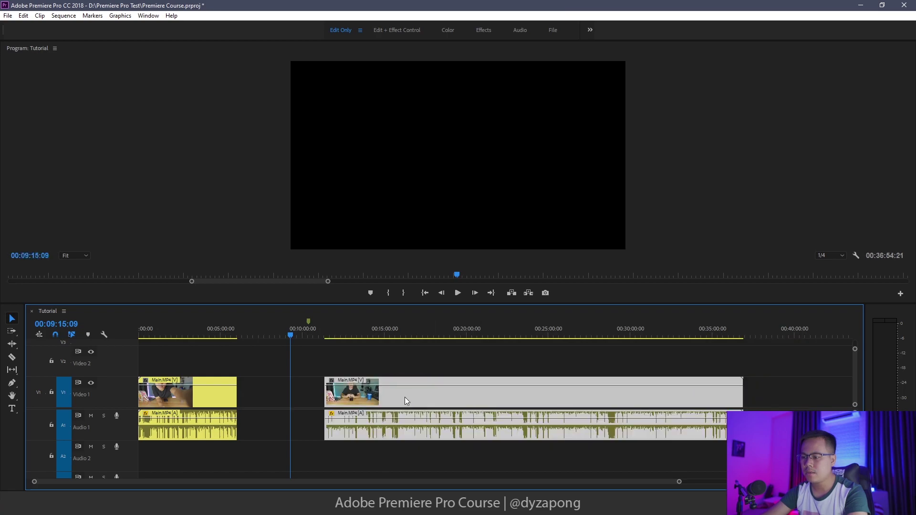
pyautogui.click(379, 371)
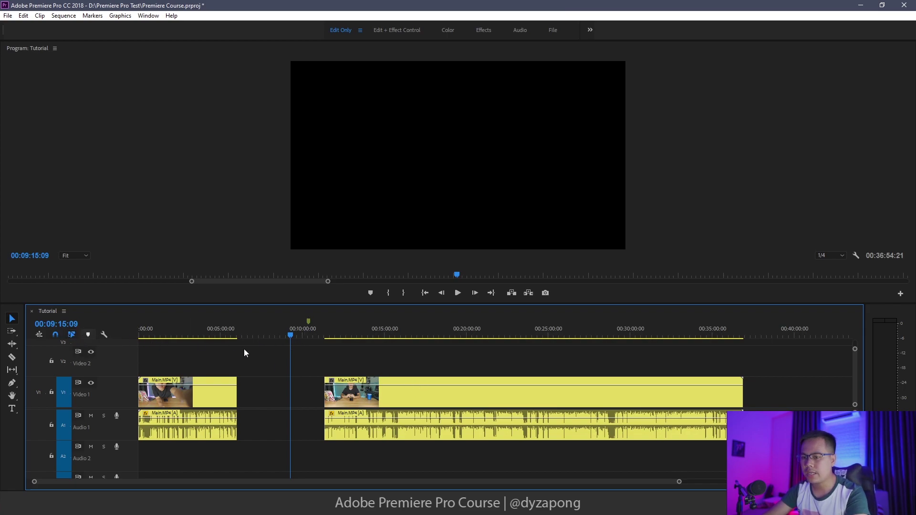
# Select the second clip's linked video and audio together and clear the selection
pyautogui.click(368, 394)
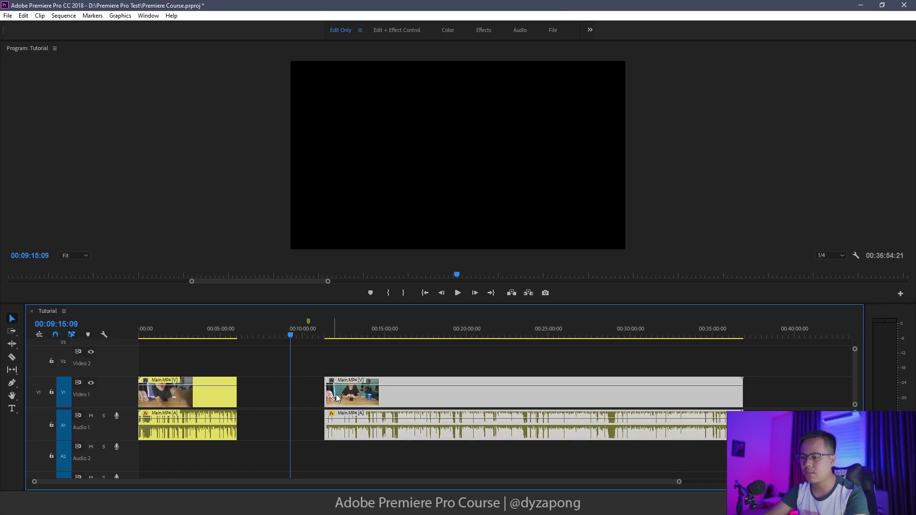
pyautogui.keyDown('shift'); pyautogui.click(358, 399); pyautogui.keyUp('shift')
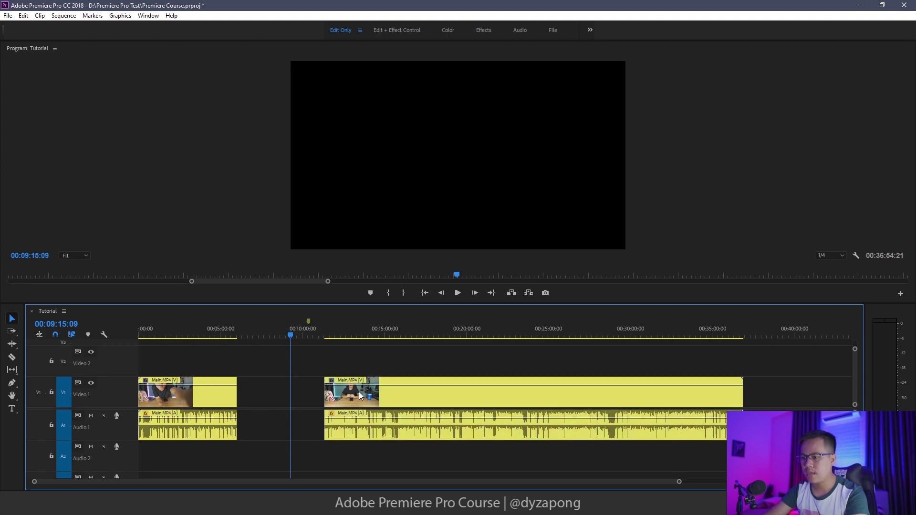
pyautogui.click(365, 395)
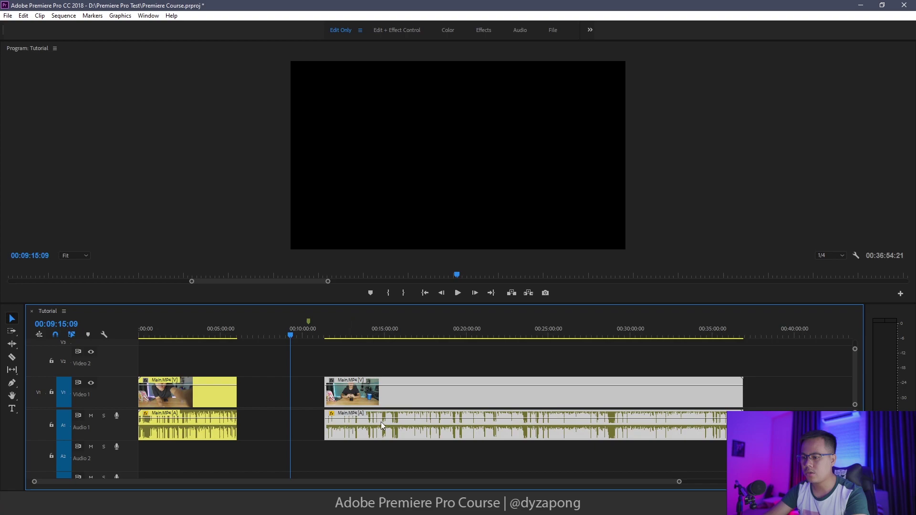
pyautogui.click(336, 359)
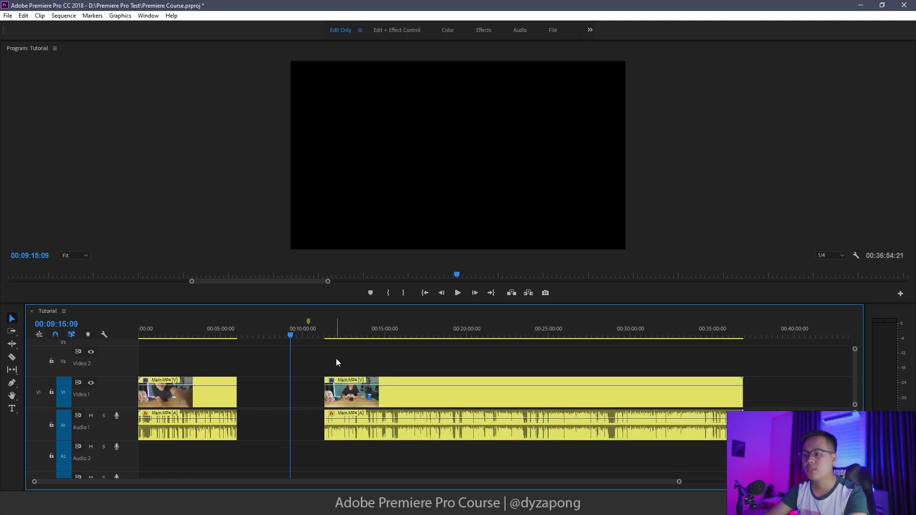
# Select only the second clip's video despite the link, shift it along the track, and return it to its audio
pyautogui.click(349, 396)
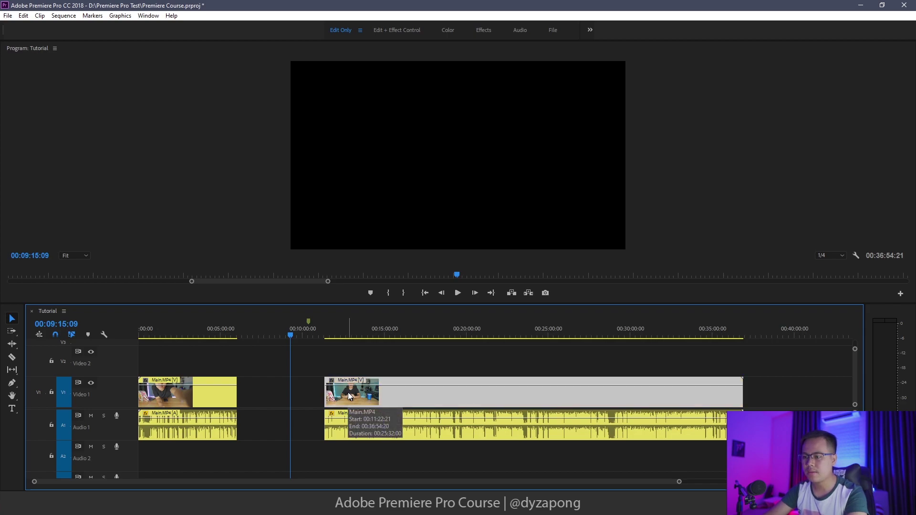
pyautogui.moveTo(349, 396); pyautogui.dragTo(488, 396)
pyautogui.moveTo(590, 394); pyautogui.dragTo(444, 397)
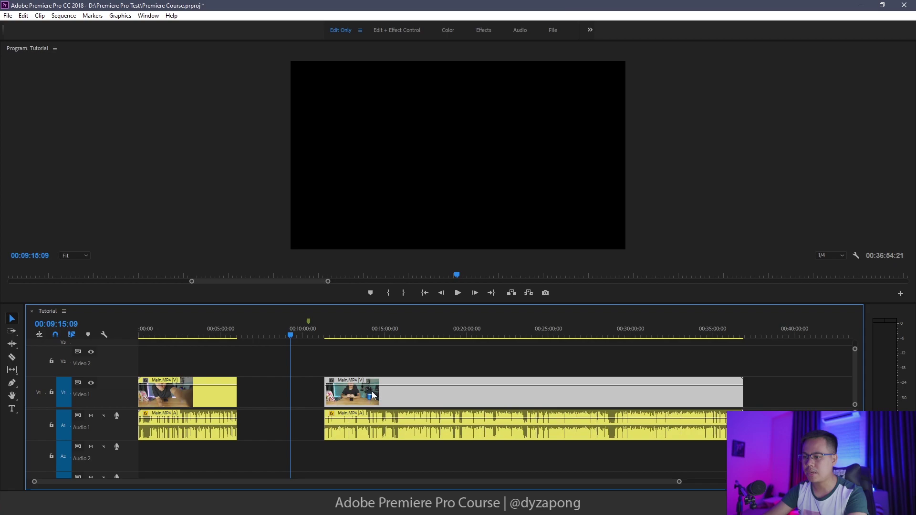
pyautogui.moveTo(349, 393)
pyautogui.mouseDown()
pyautogui.moveTo(505, 393)
pyautogui.moveTo(348, 395)
pyautogui.mouseUp()
# Duplicate the second clip's video without its audio to start at about 00:38:00, and delete the copy
pyautogui.moveTo(337, 398); pyautogui.dragTo(776, 401)
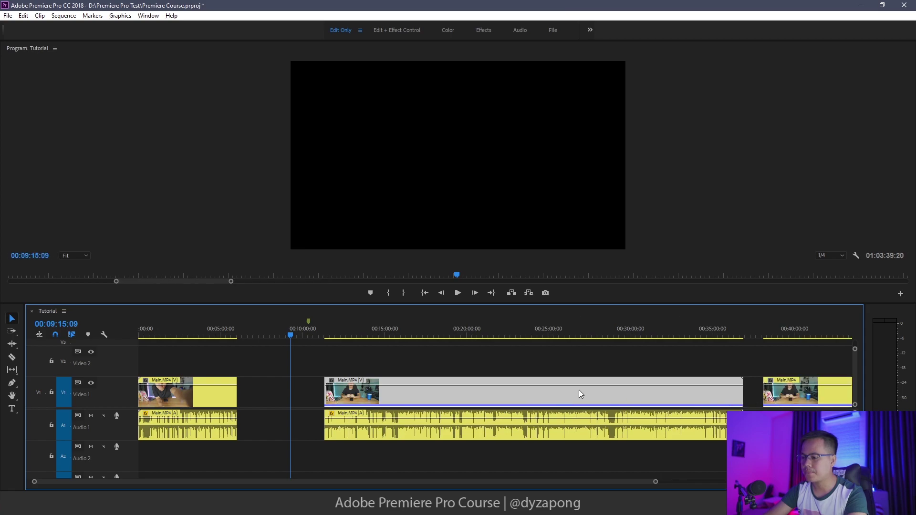
pyautogui.click(778, 388)
pyautogui.click(639, 385)
pyautogui.click(816, 390)
pyautogui.click(644, 386)
pyautogui.click(805, 386)
pyautogui.click(613, 386)
pyautogui.click(772, 387)
pyautogui.press('Delete')
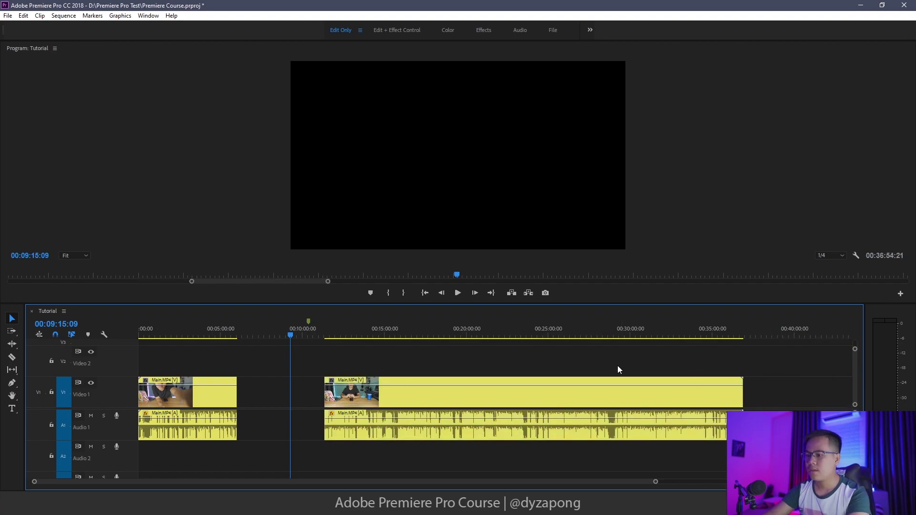
# Select only the second clip's video without its linked audio, and clear the selection
pyautogui.click(358, 395)
pyautogui.click(343, 361)
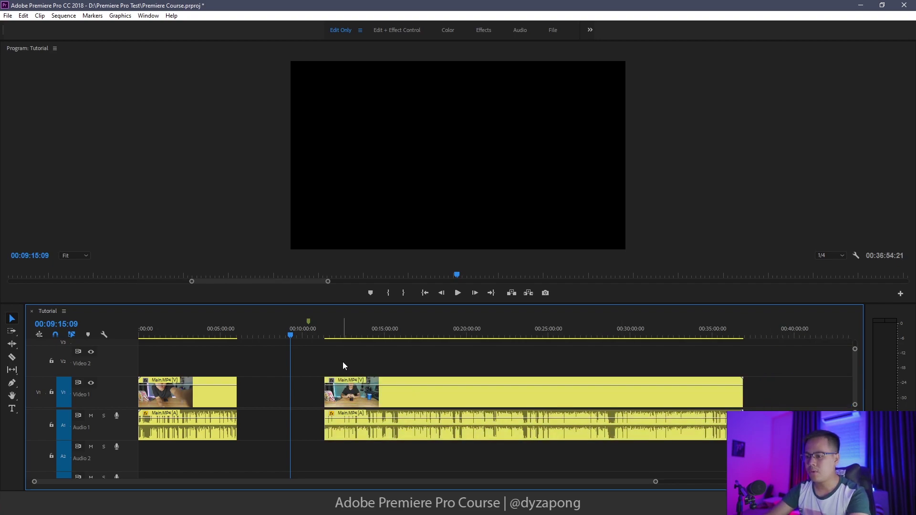
pyautogui.keyDown('alt'); pyautogui.click(357, 398); pyautogui.keyUp('alt')
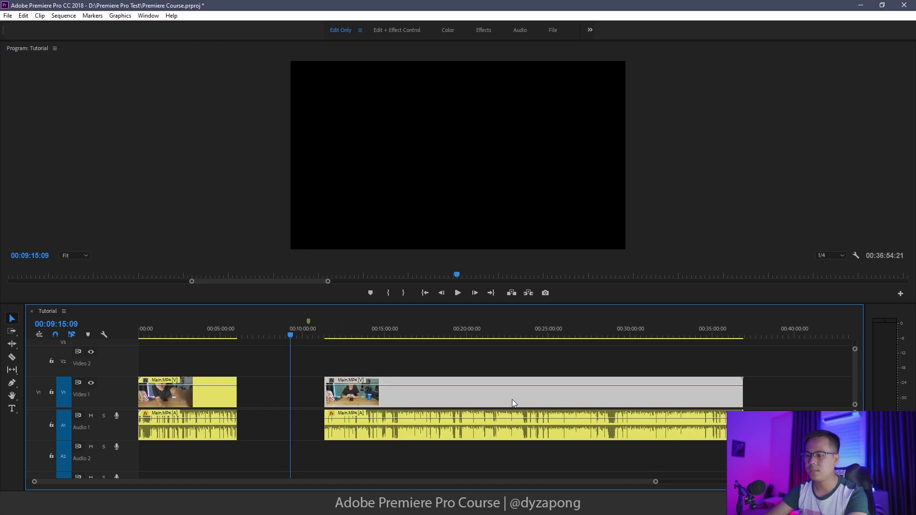
pyautogui.click(341, 363)
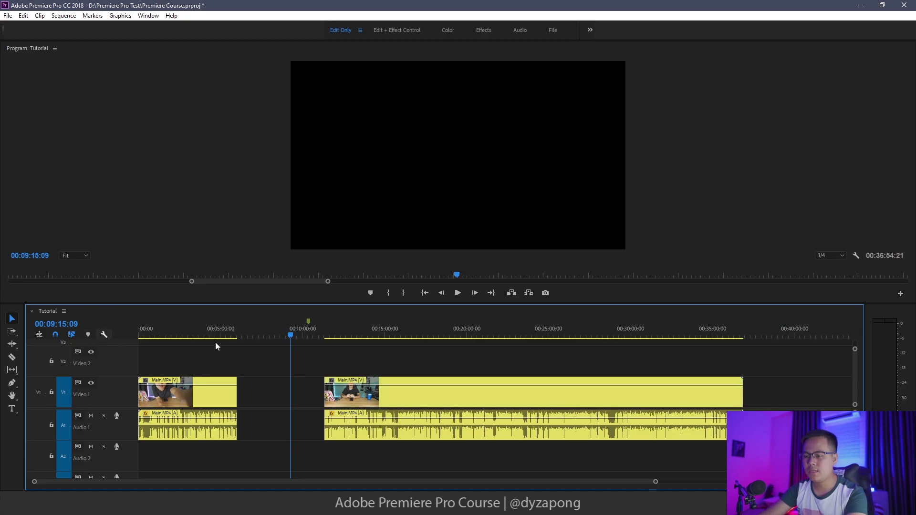
# Add a timeline marker at the end of the first clip, at 00:06:02:14
pyautogui.moveTo(322, 333); pyautogui.dragTo(373, 338)
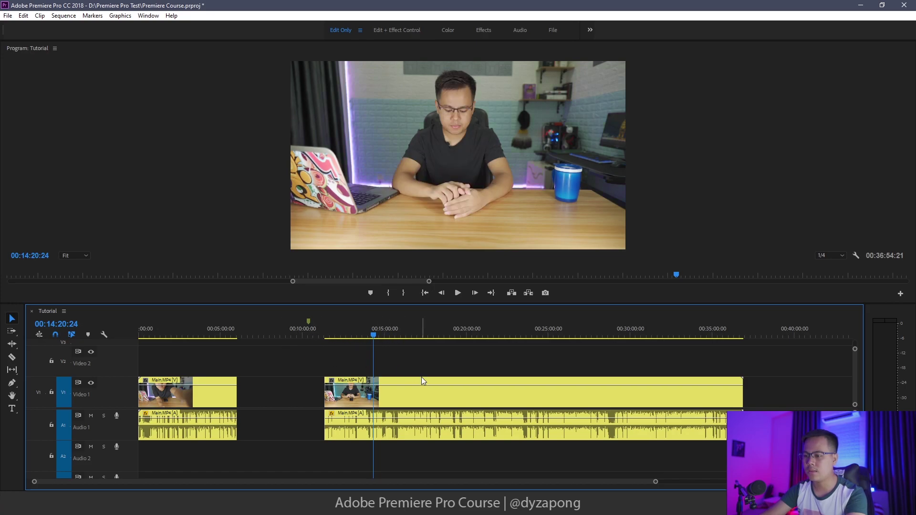
pyautogui.click(445, 333)
pyautogui.moveTo(346, 332); pyautogui.dragTo(273, 333)
pyautogui.click(254, 330)
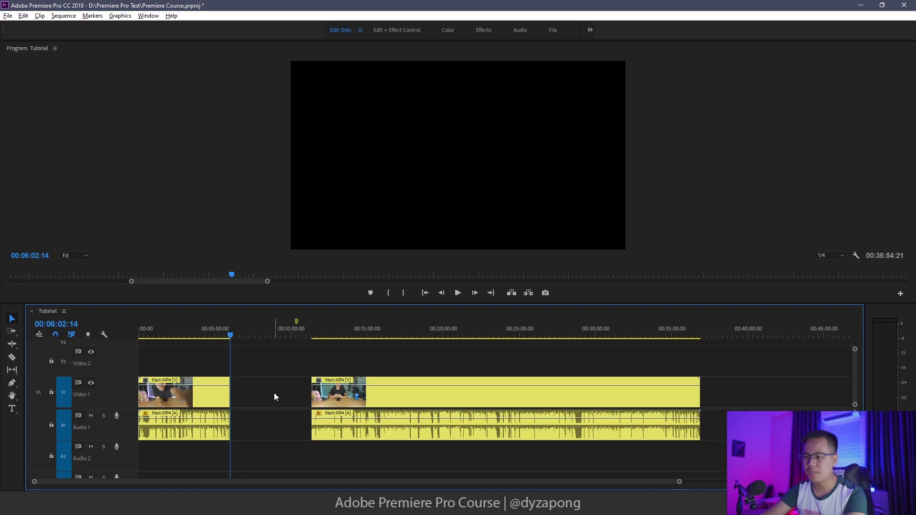
pyautogui.moveTo(230, 336)
pyautogui.mouseDown()
pyautogui.moveTo(210, 337)
pyautogui.moveTo(230, 336)
pyautogui.mouseUp()
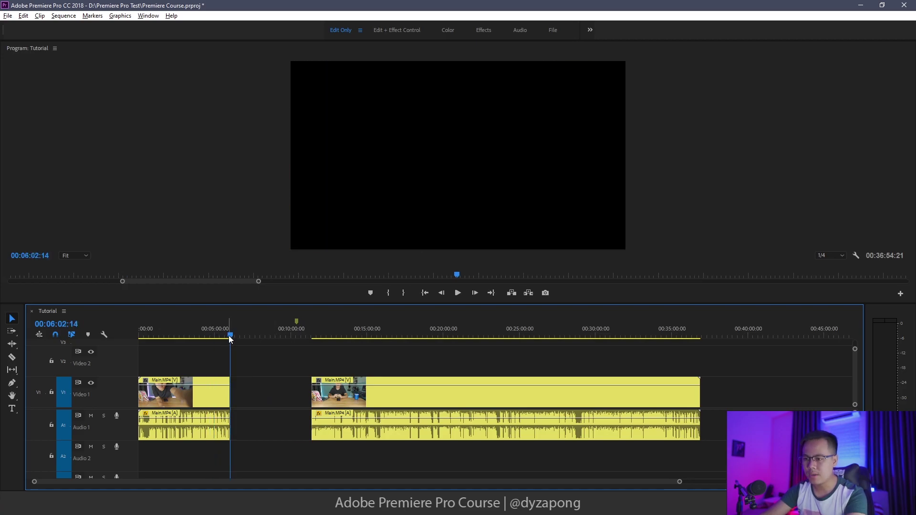
pyautogui.click(88, 335)
# Name the marker at the end of the first clip Phone
pyautogui.rightClick(230, 322)
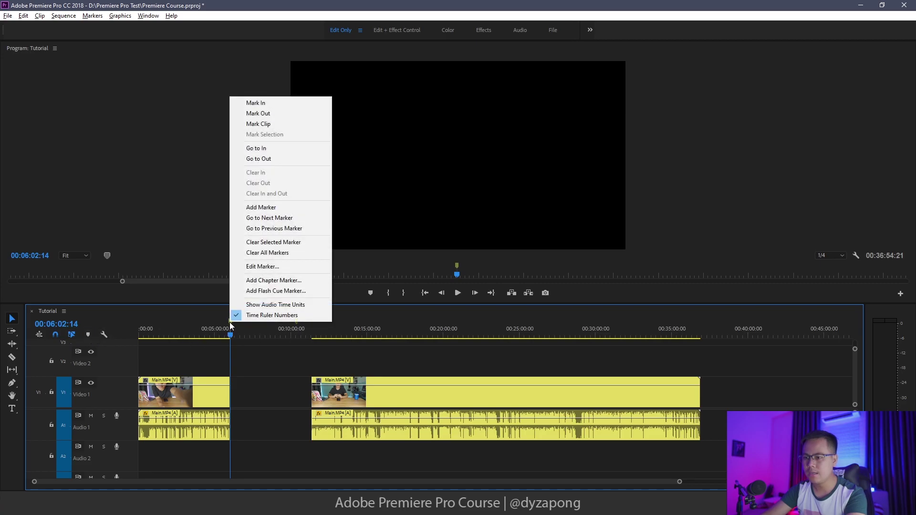
pyautogui.click(259, 269)
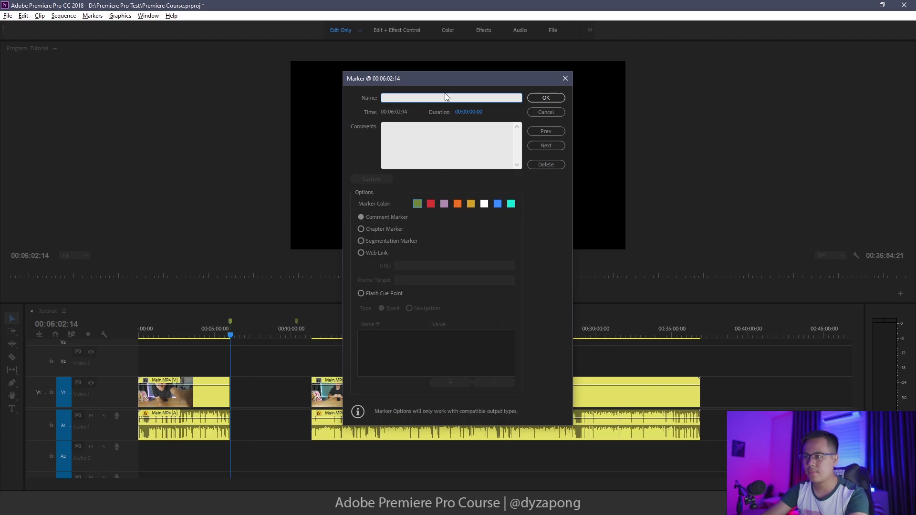
pyautogui.write('Phone')
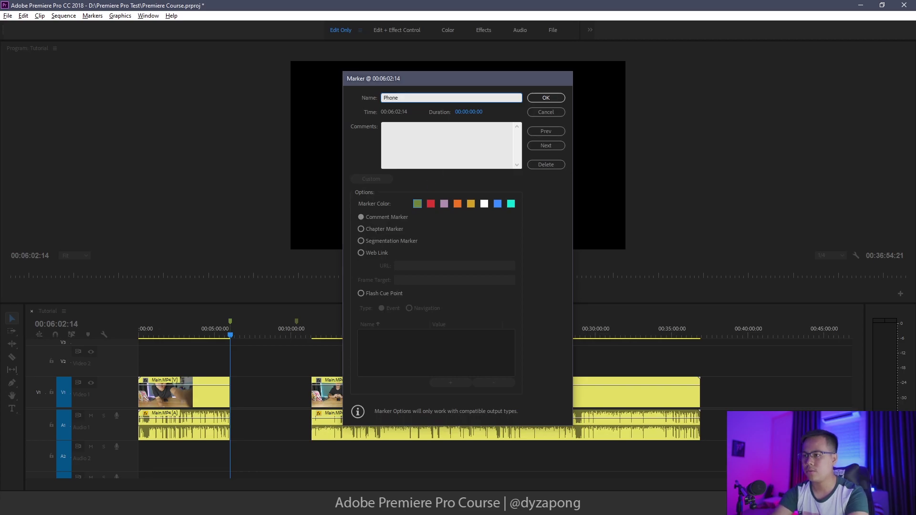
pyautogui.press('Return')
# Change the Phone marker's color to orange
pyautogui.click(287, 328)
pyautogui.rightClick(230, 323)
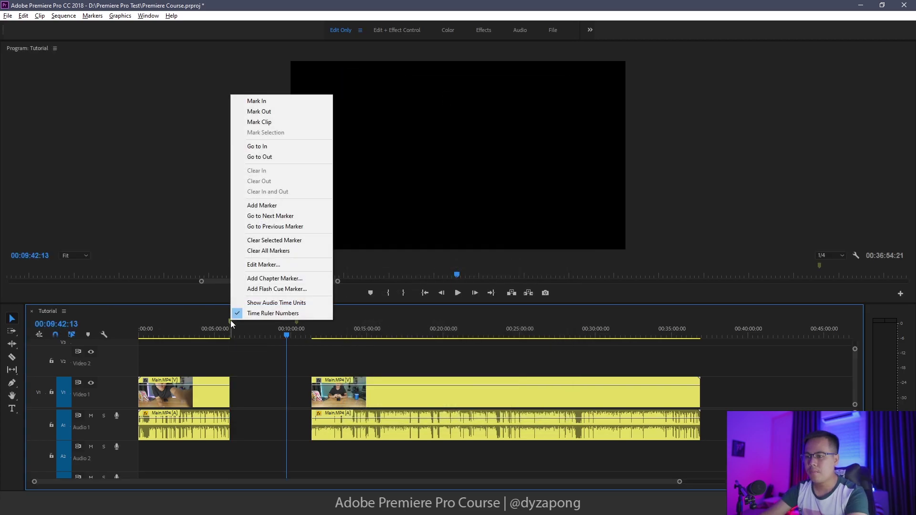
pyautogui.click(271, 267)
pyautogui.click(458, 204)
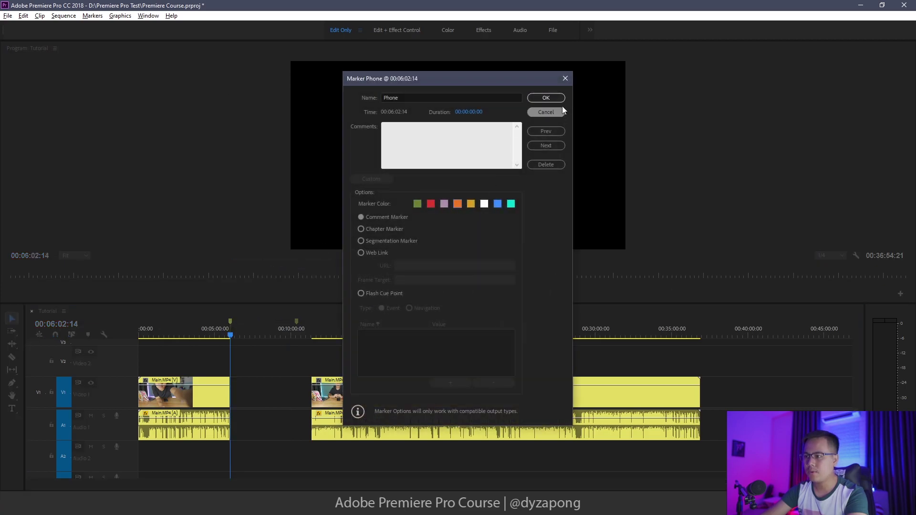
pyautogui.click(546, 97)
pyautogui.click(209, 335)
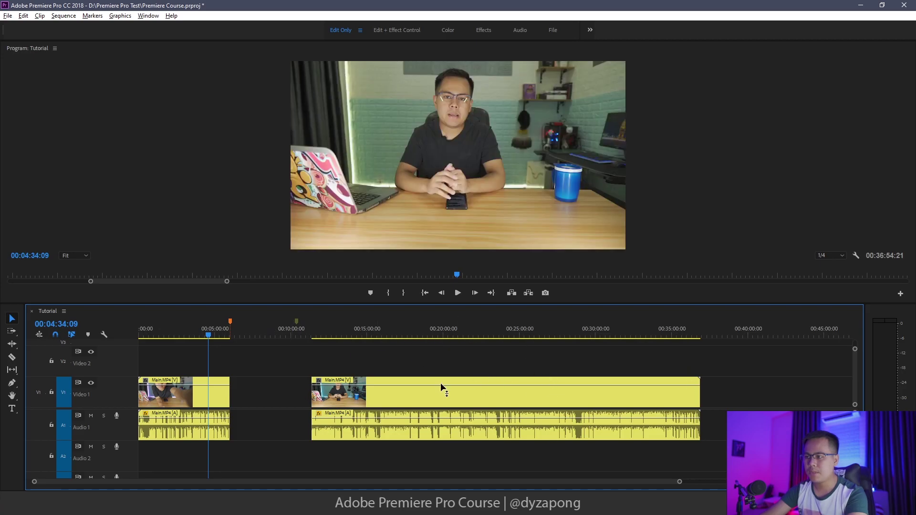
# Cut the second clip at 00:32:13:14 and move the cut-off end piece to start at about 00:35:27
pyautogui.click(604, 392)
pyautogui.click(630, 329)
pyautogui.hotkey('ctrl', 'k')
pyautogui.click(667, 394)
pyautogui.moveTo(668, 394); pyautogui.dragTo(716, 401)
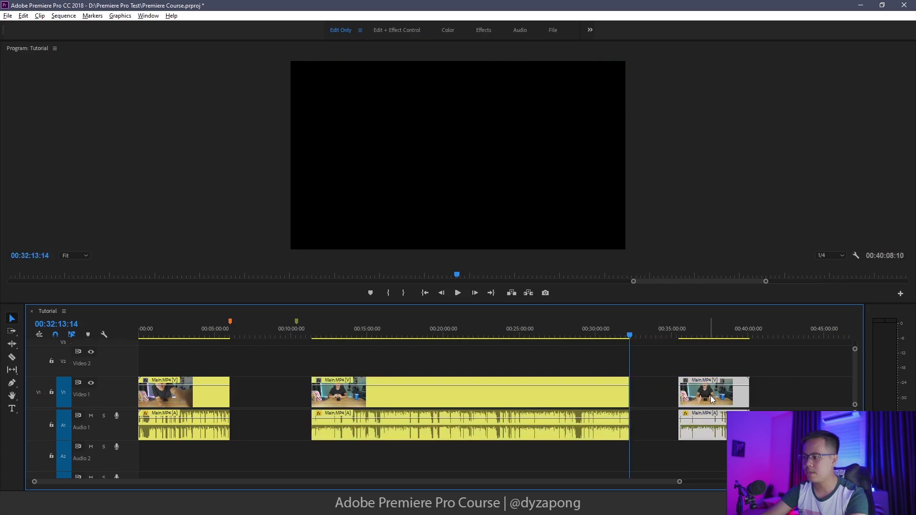
# Shift the long clip slightly later and move the cut-off piece to the Phone marker, directly after the first clip
pyautogui.click(367, 395)
pyautogui.moveTo(367, 395); pyautogui.dragTo(373, 394)
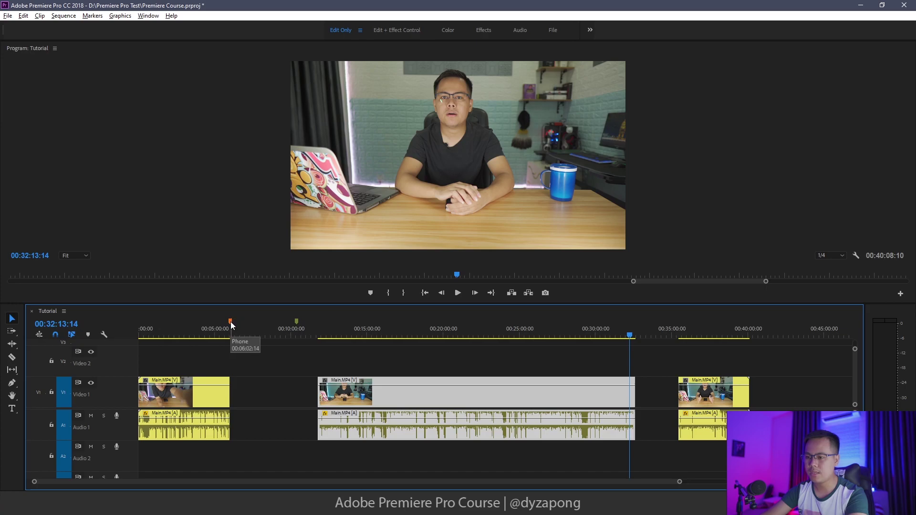
pyautogui.moveTo(728, 406); pyautogui.dragTo(282, 406)
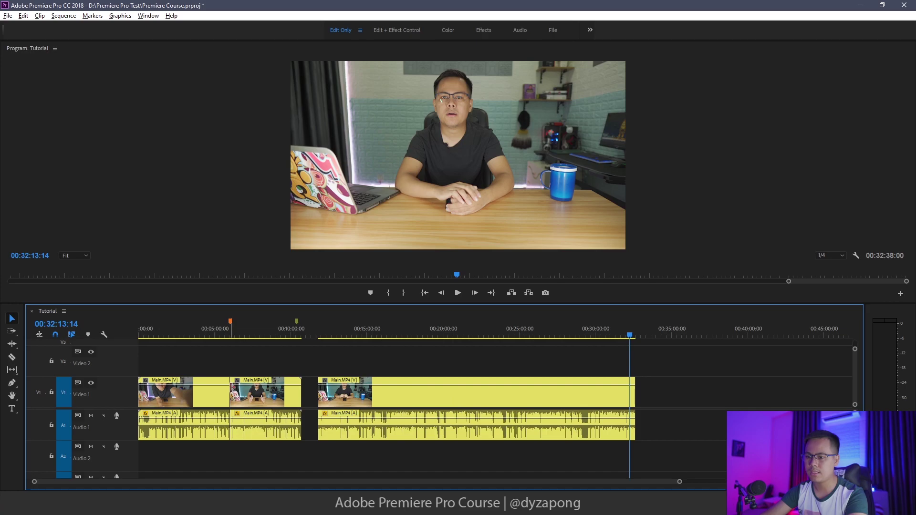
pyautogui.moveTo(229, 333); pyautogui.dragTo(271, 340)
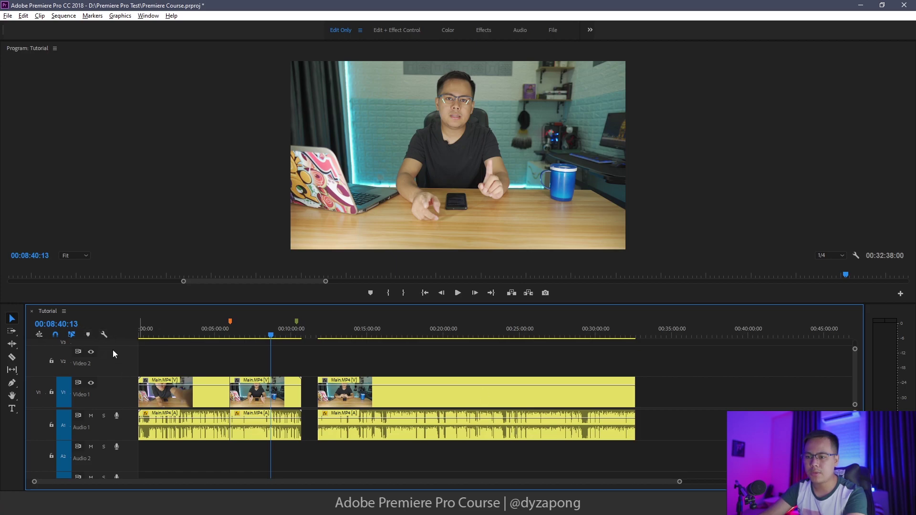
# Minimize all timeline tracks and expand them all again
pyautogui.click(104, 335)
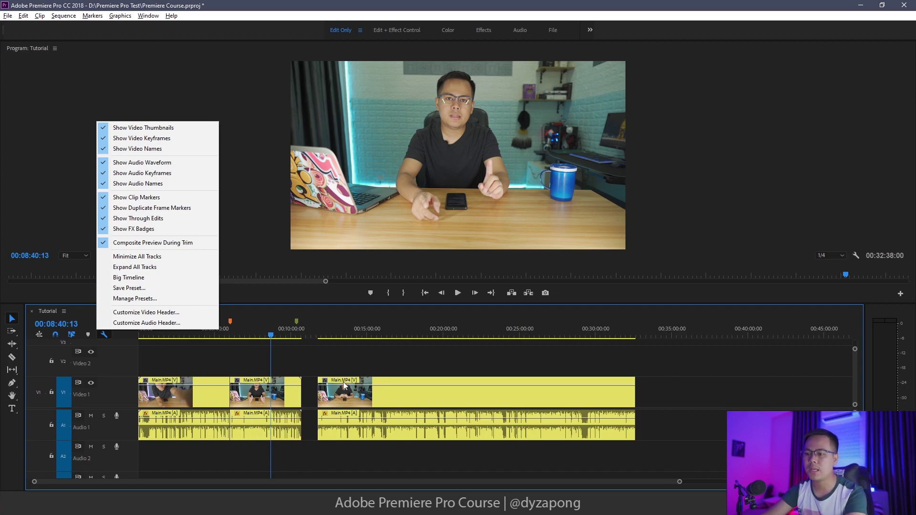
pyautogui.click(170, 257)
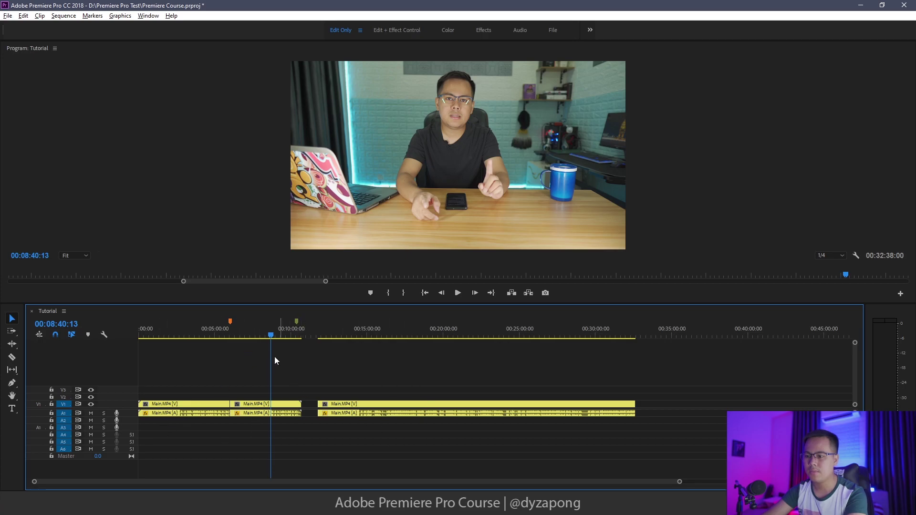
pyautogui.click(104, 335)
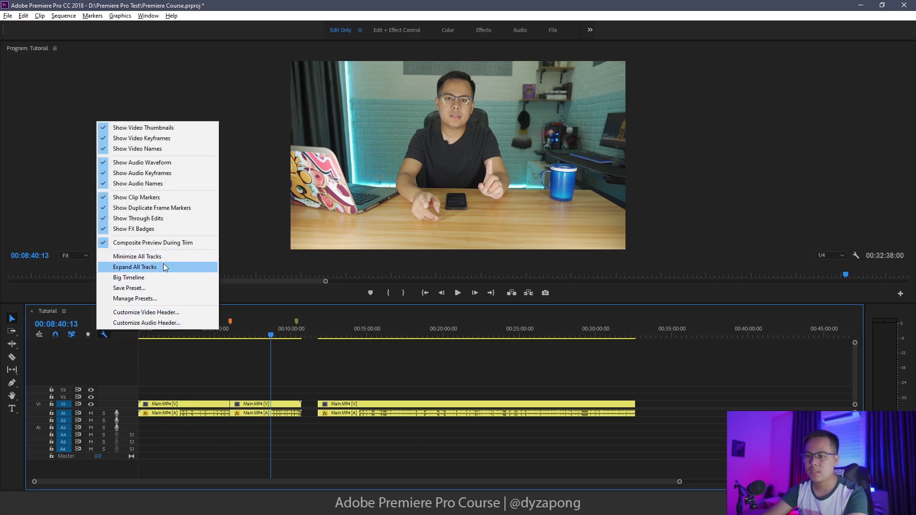
pyautogui.click(169, 266)
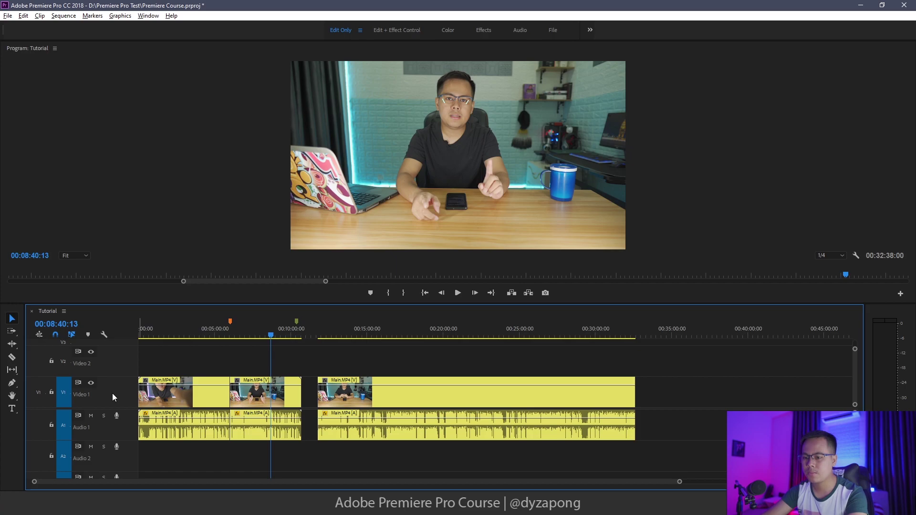
# Collapse the Video 1 track to its minimum height and place the playhead at 00:08:08:14
pyautogui.scroll(-5, 113, 393)
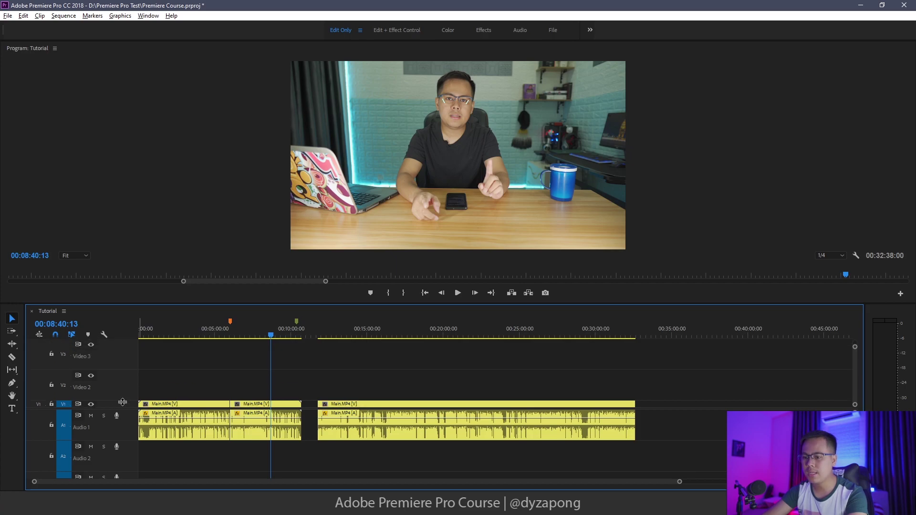
pyautogui.click(230, 429)
pyautogui.moveTo(278, 327); pyautogui.dragTo(263, 330)
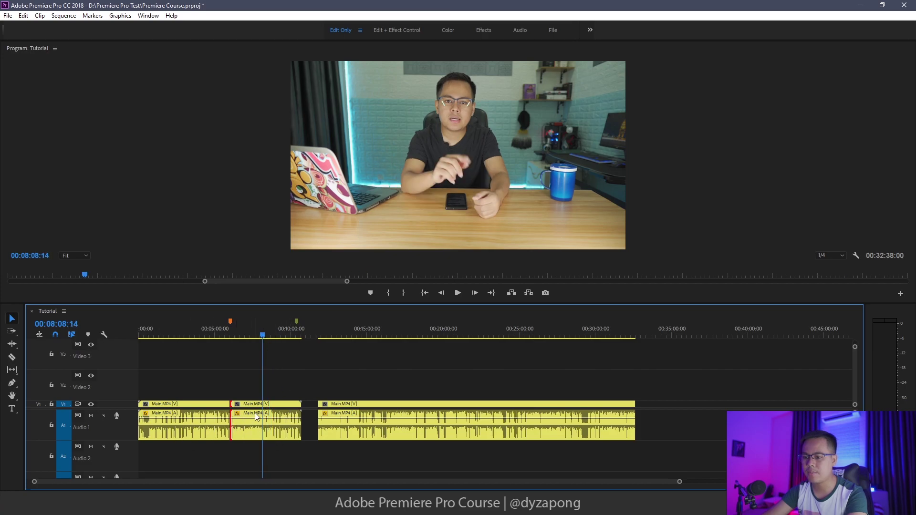
# Save the current track heights as a preset named Focus Audio without a keyboard shortcut
pyautogui.click(103, 334)
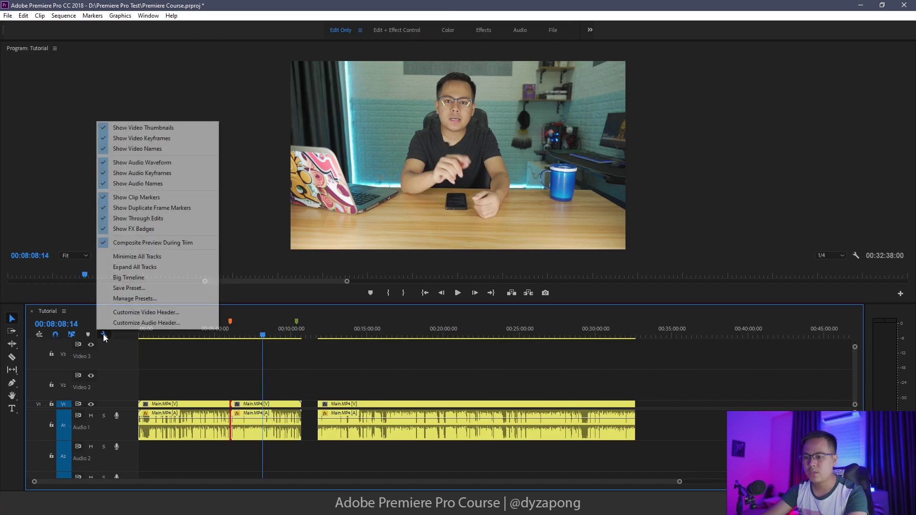
pyautogui.click(128, 288)
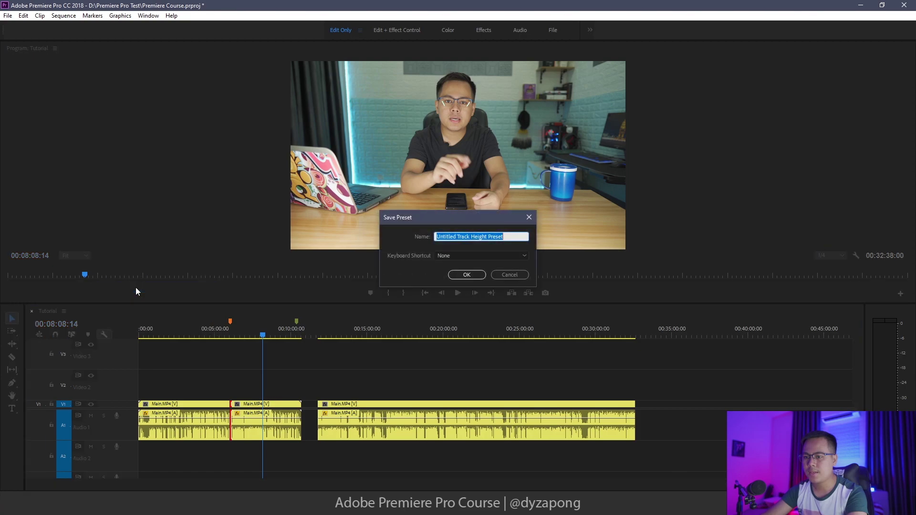
pyautogui.write('Focus A')
pyautogui.write('udio')
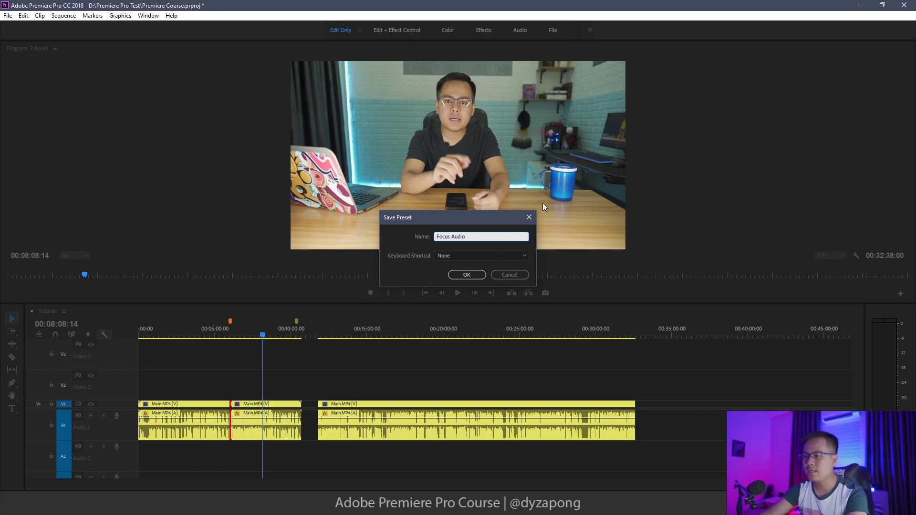
pyautogui.moveTo(485, 236); pyautogui.dragTo(402, 242)
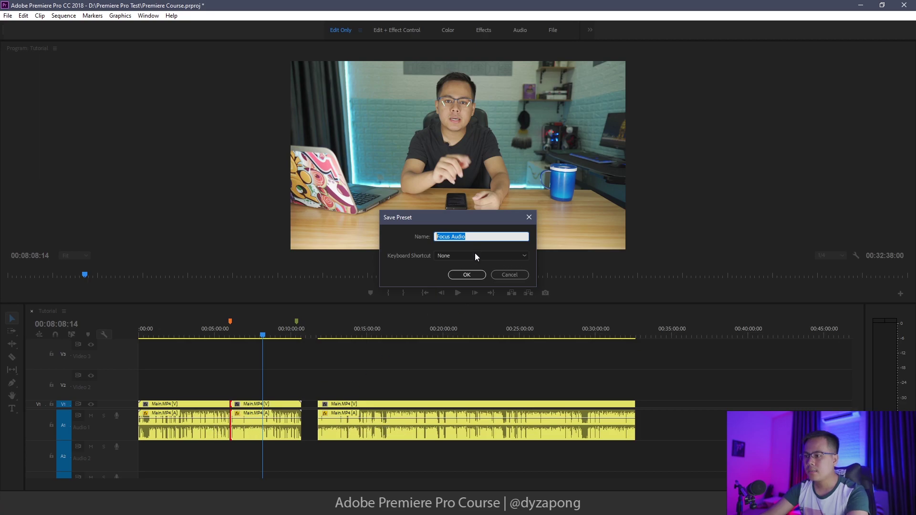
pyautogui.click(467, 276)
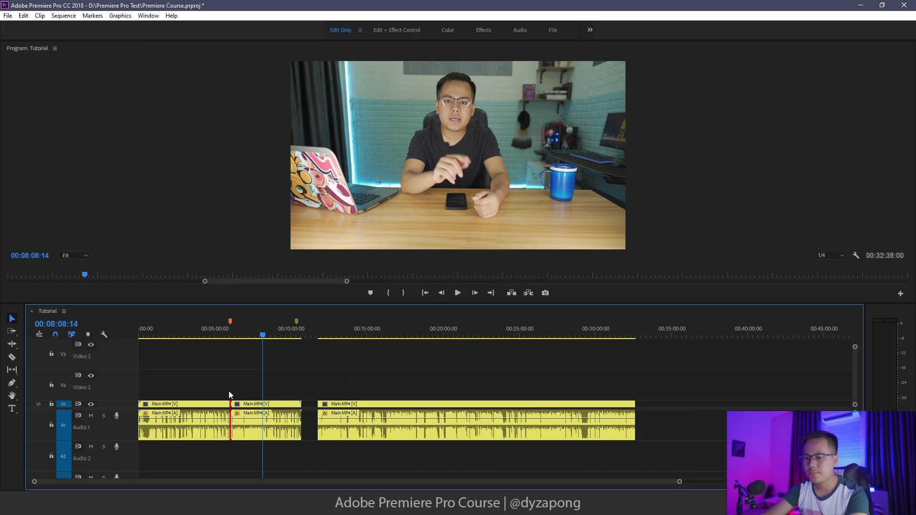
# Minimize all tracks and apply the Focus Audio preset to the timeline
pyautogui.rightClick(97, 343)
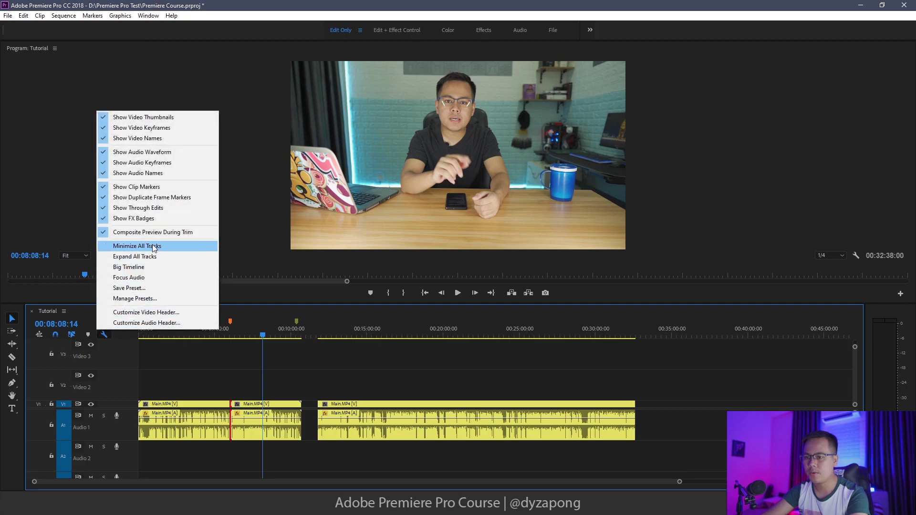
pyautogui.click(138, 246)
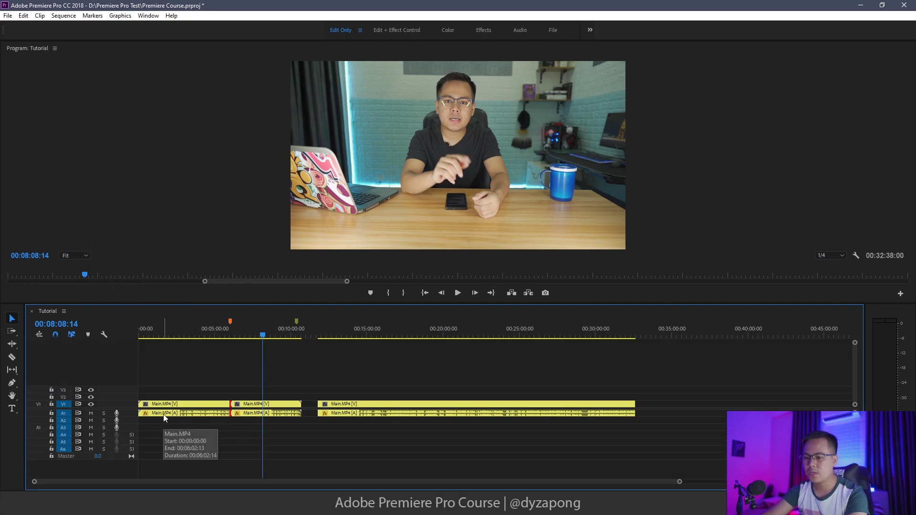
pyautogui.click(104, 334)
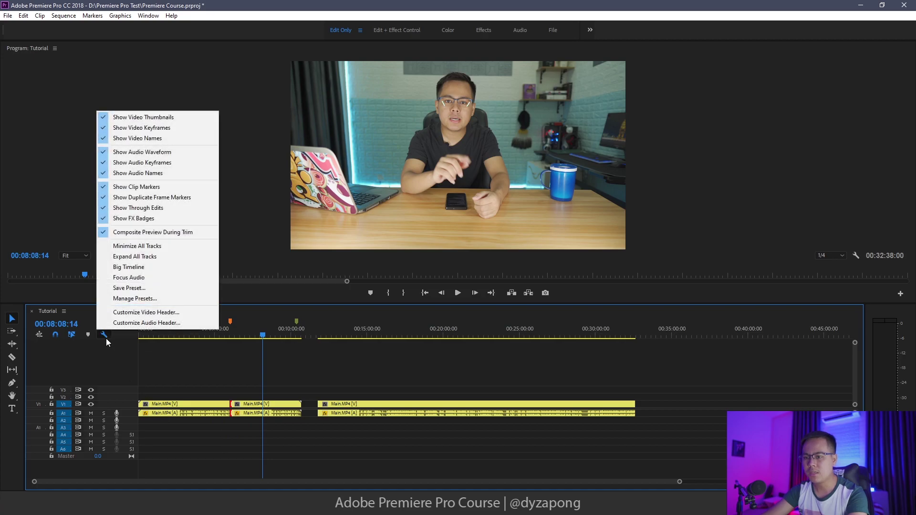
pyautogui.click(145, 278)
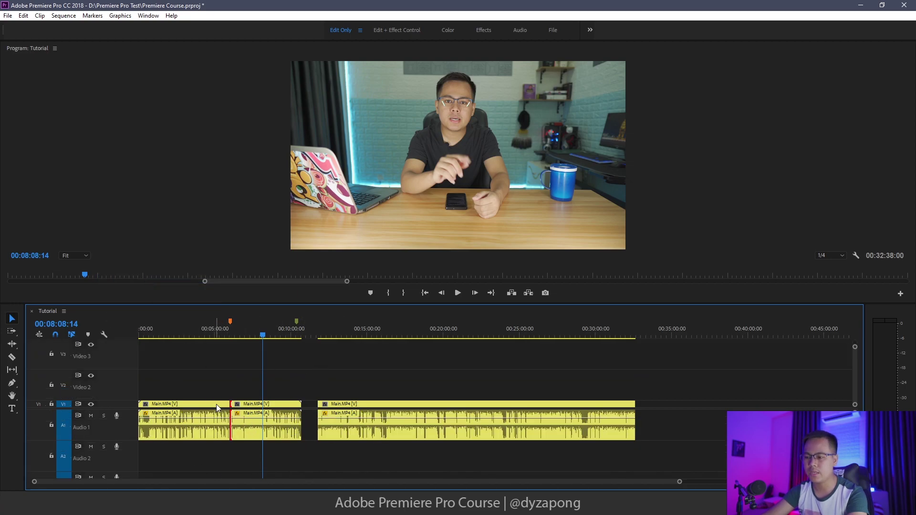
# Expand all tracks and make the video tracks slightly taller, with the middle clip selected
pyautogui.click(104, 335)
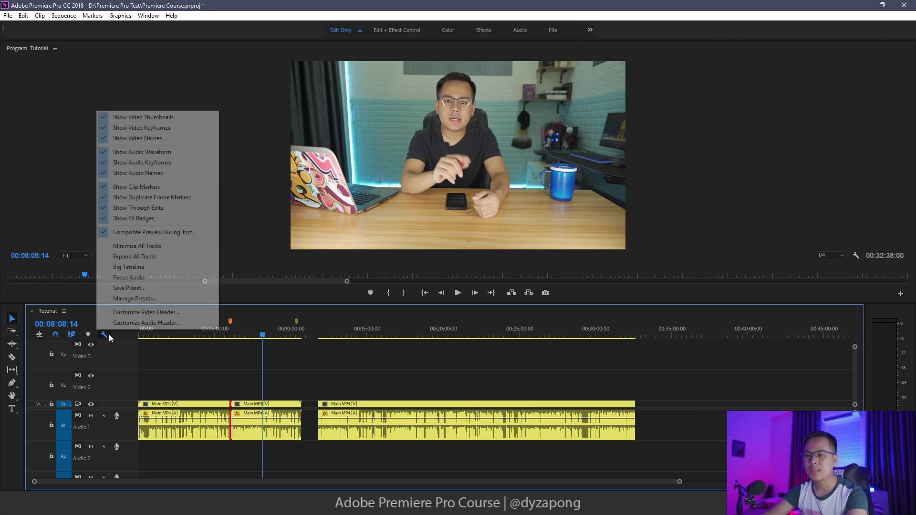
pyautogui.click(172, 260)
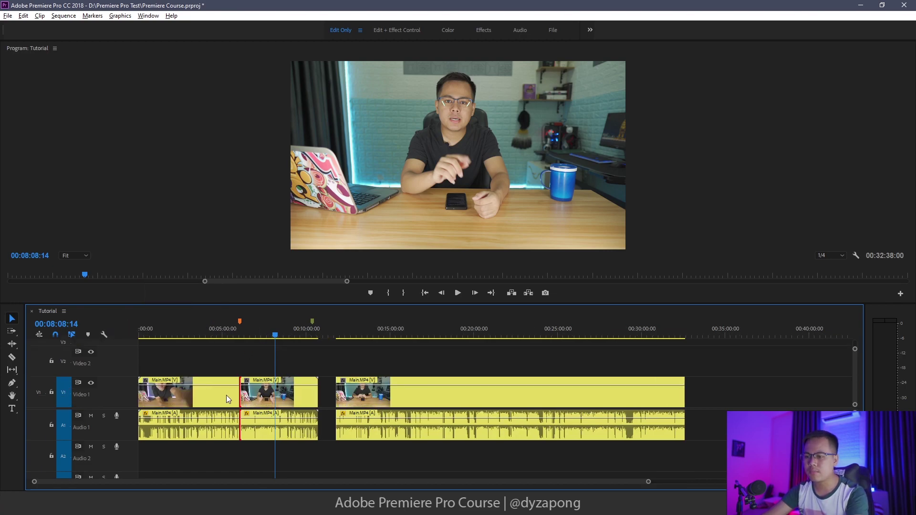
pyautogui.click(288, 397)
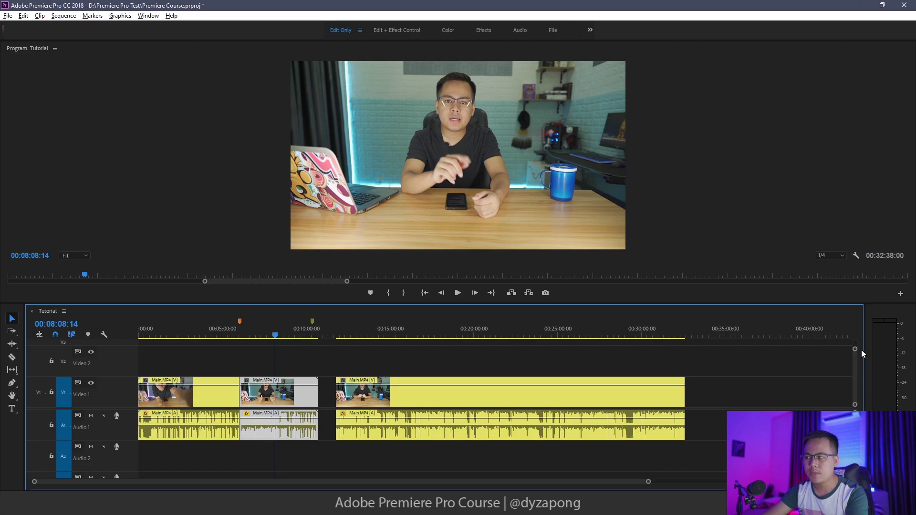
pyautogui.moveTo(855, 348)
pyautogui.mouseDown()
pyautogui.moveTo(857, 340)
pyautogui.moveTo(856, 351)
pyautogui.mouseUp()
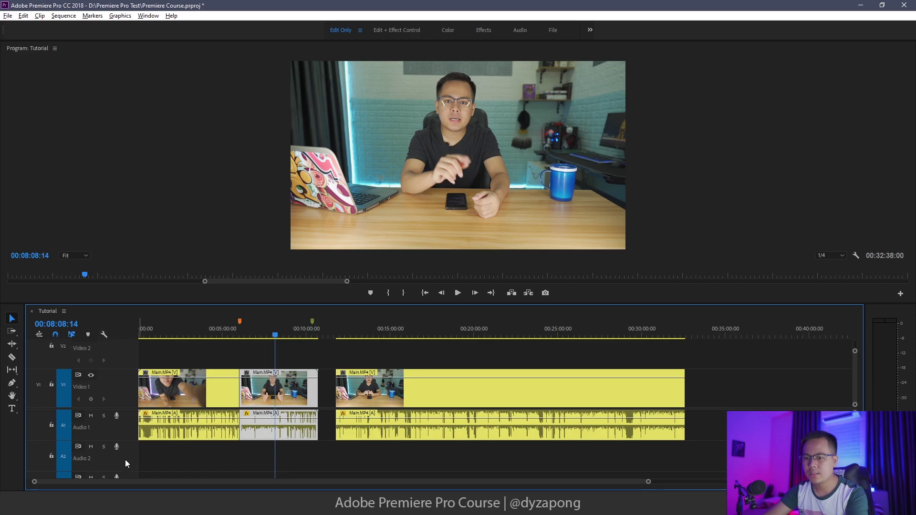
# Minimize all tracks except Video 1 and Video 3, and patch the V1 source to the Video 2 track
pyautogui.click(103, 336)
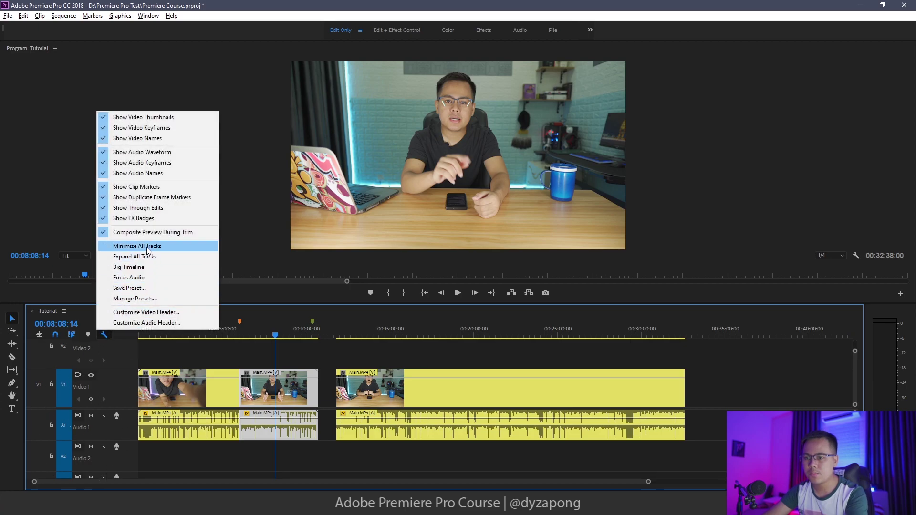
pyautogui.click(147, 247)
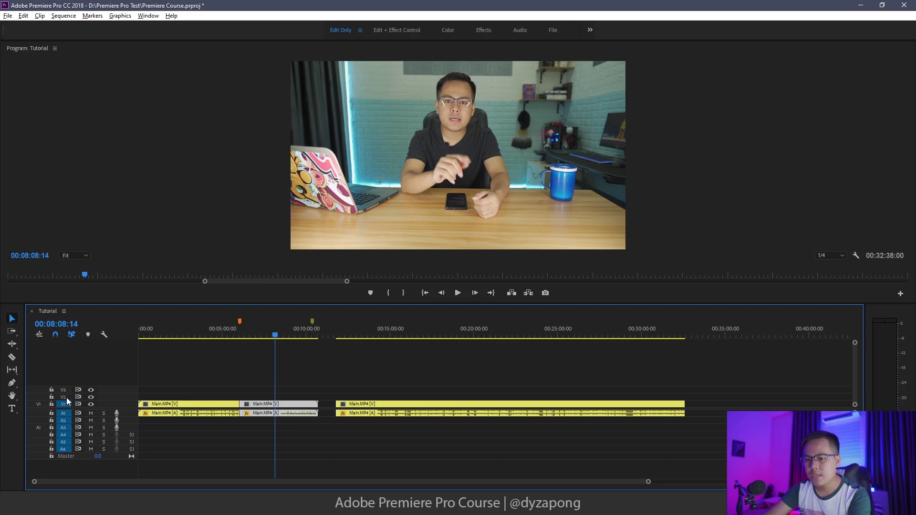
pyautogui.doubleClick(47, 390)
pyautogui.keyDown('alt'); pyautogui.scroll(2, 53, 404); pyautogui.keyUp('alt')
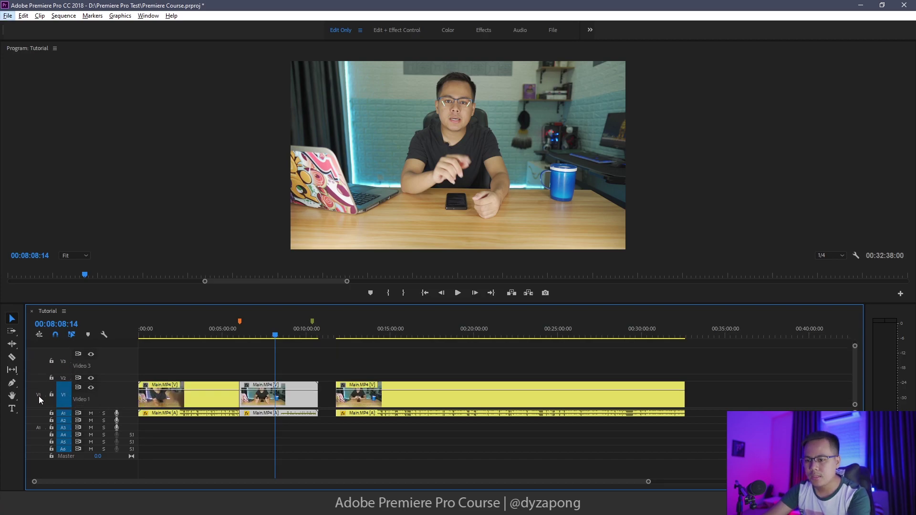
pyautogui.click(39, 396)
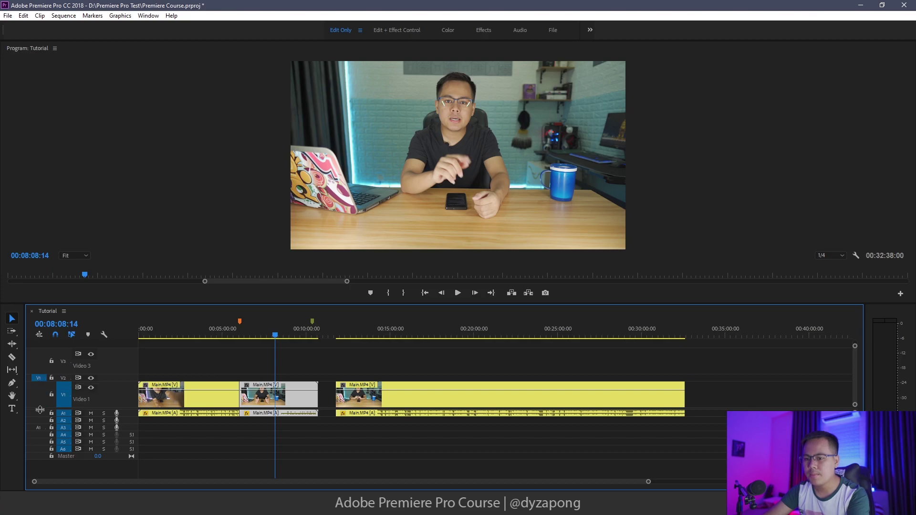
# In the File workspace, place only the video of Main.MP4 after the last clip on Video 1 and delete it again
pyautogui.click(554, 31)
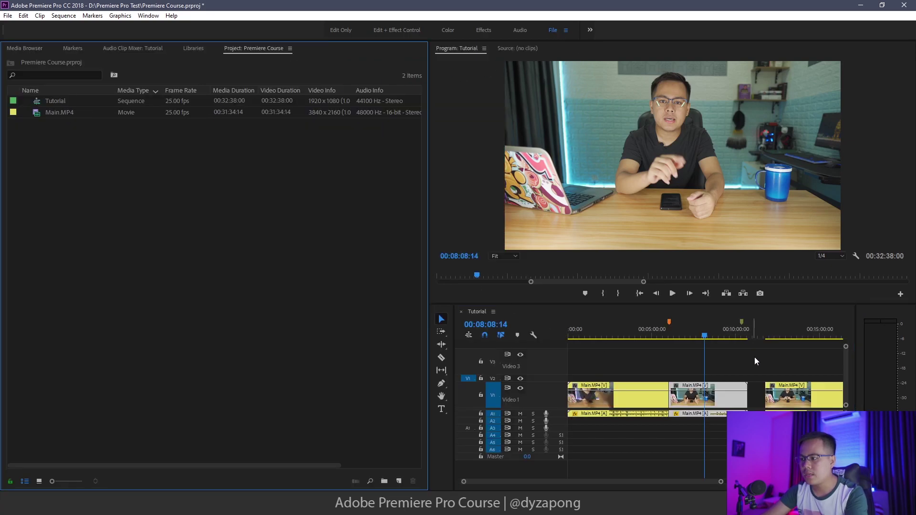
pyautogui.moveTo(722, 482); pyautogui.dragTo(812, 482)
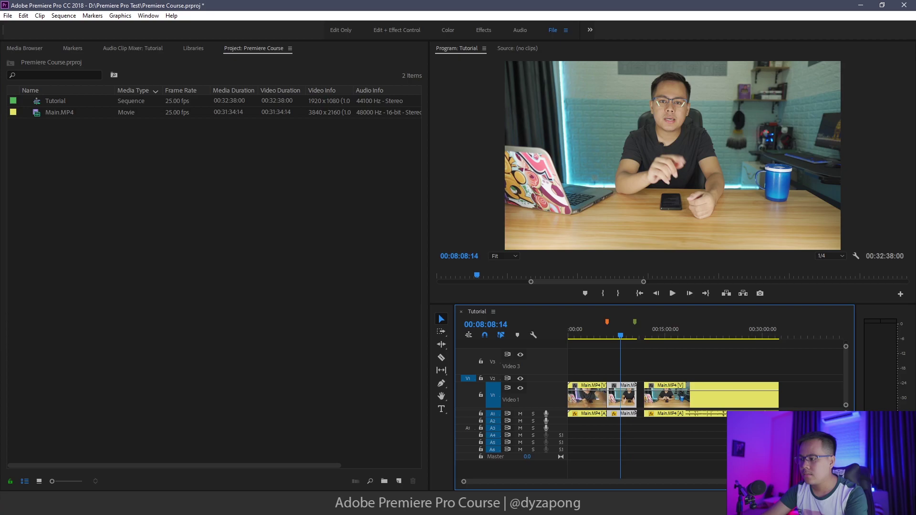
pyautogui.click(76, 112)
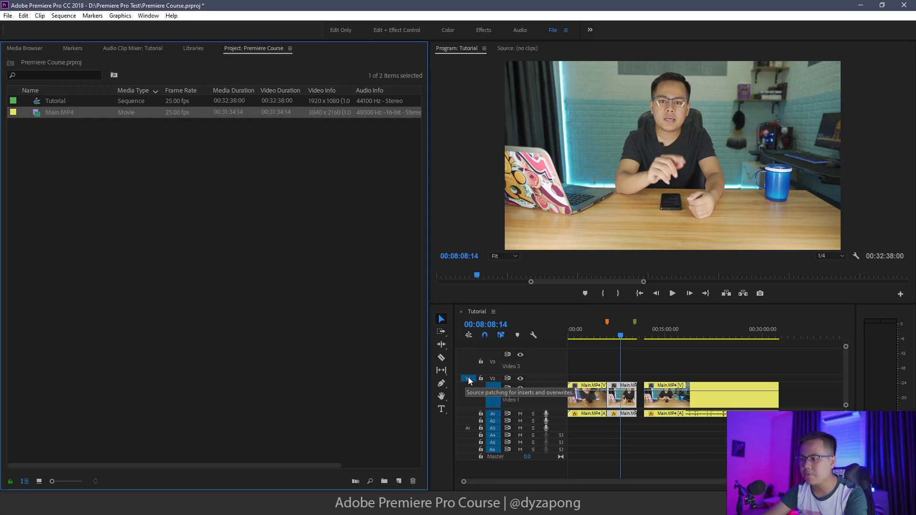
pyautogui.moveTo(55, 111); pyautogui.dragTo(786, 397)
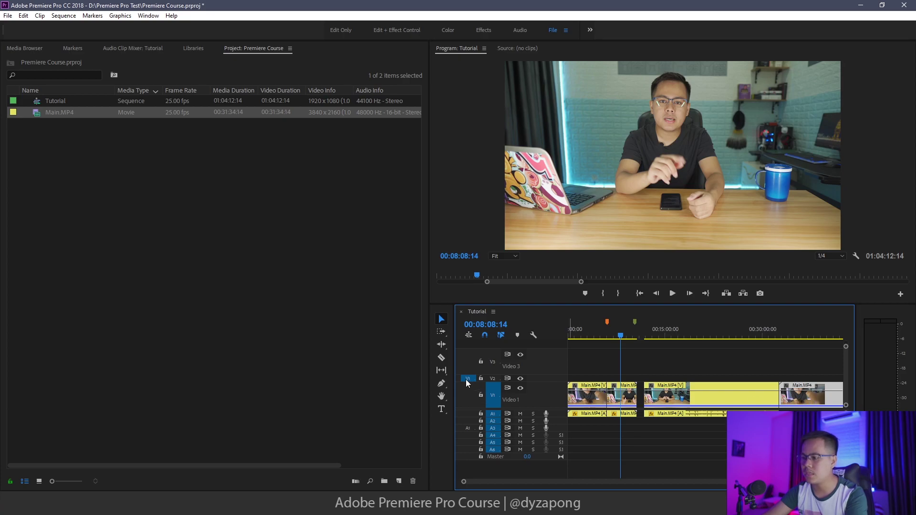
pyautogui.press('Delete')
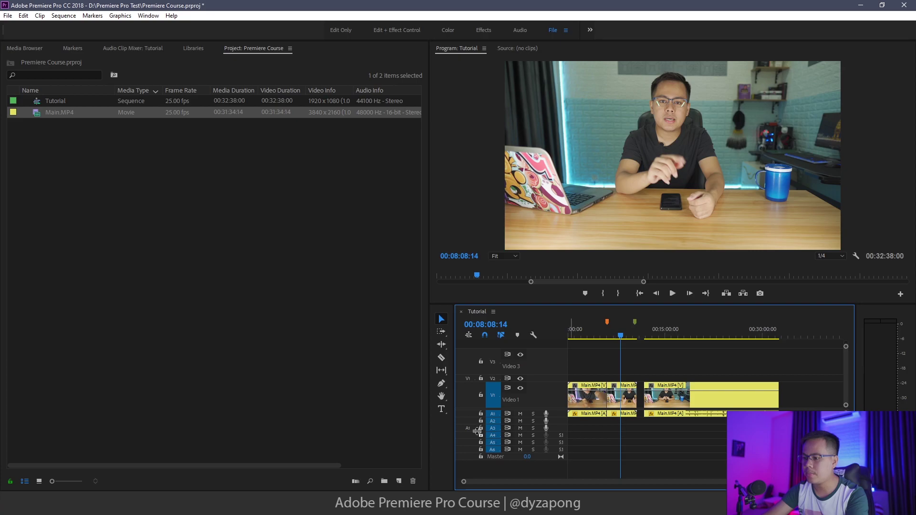
# Enable source patching for both the V1 and A1 sources
pyautogui.click(464, 429)
pyautogui.click(466, 370)
pyautogui.click(468, 379)
# Place Main.MP4 at the end of the sequence with source patching on and delete it again
pyautogui.moveTo(55, 114); pyautogui.dragTo(804, 396)
pyautogui.click(796, 396)
pyautogui.press('Delete')
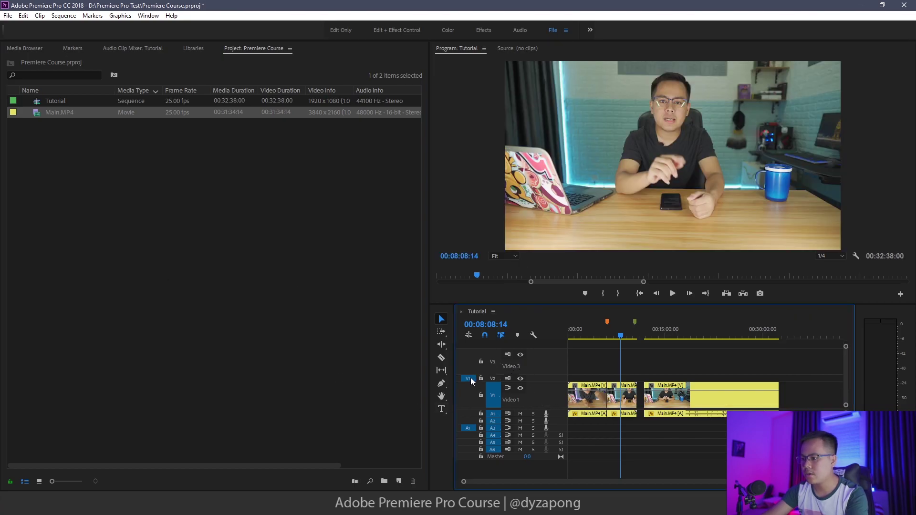
# In the Edit Only workspace, lock the Video 1 track and try selecting its clips
pyautogui.hotkey('alt', 'shift', '1')
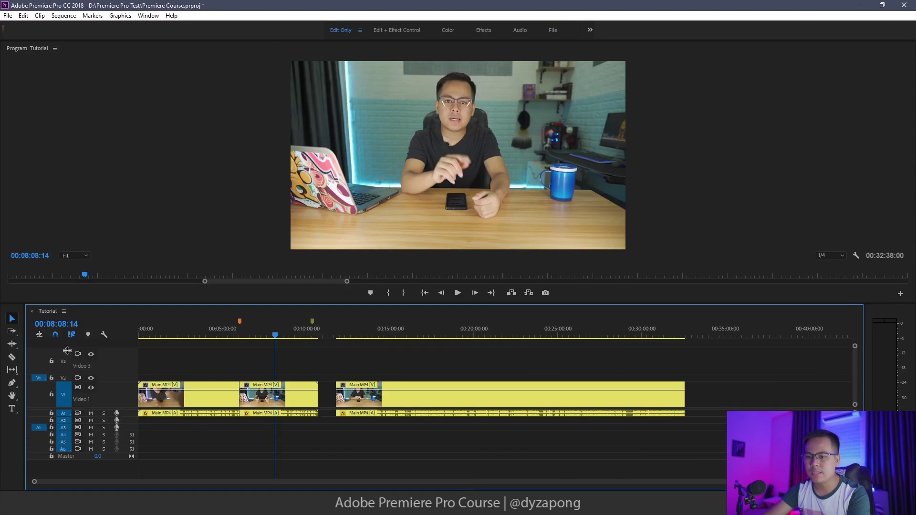
pyautogui.click(52, 396)
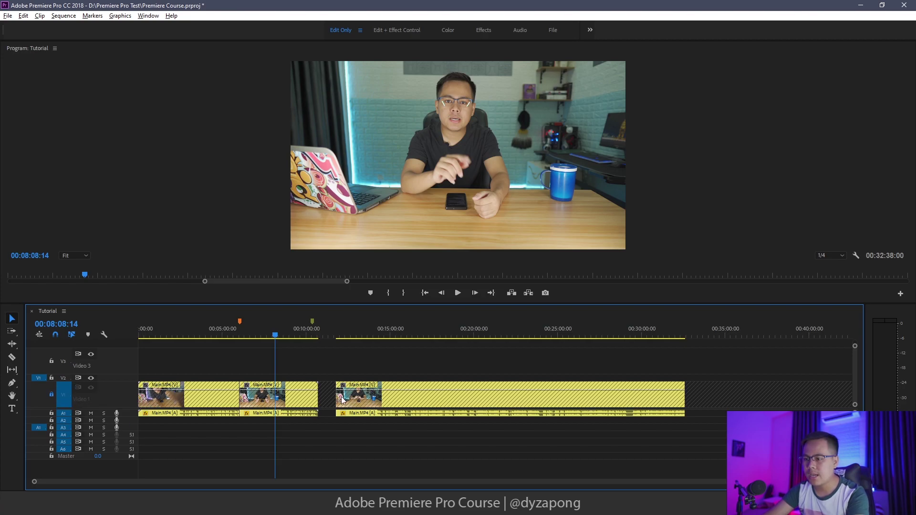
pyautogui.moveTo(310, 396); pyautogui.dragTo(458, 443)
pyautogui.moveTo(393, 446); pyautogui.dragTo(159, 345)
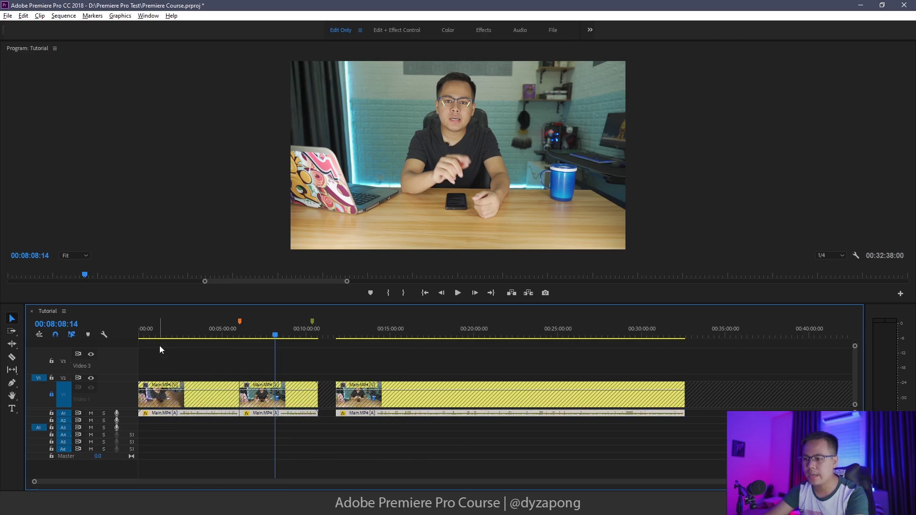
pyautogui.click(352, 396)
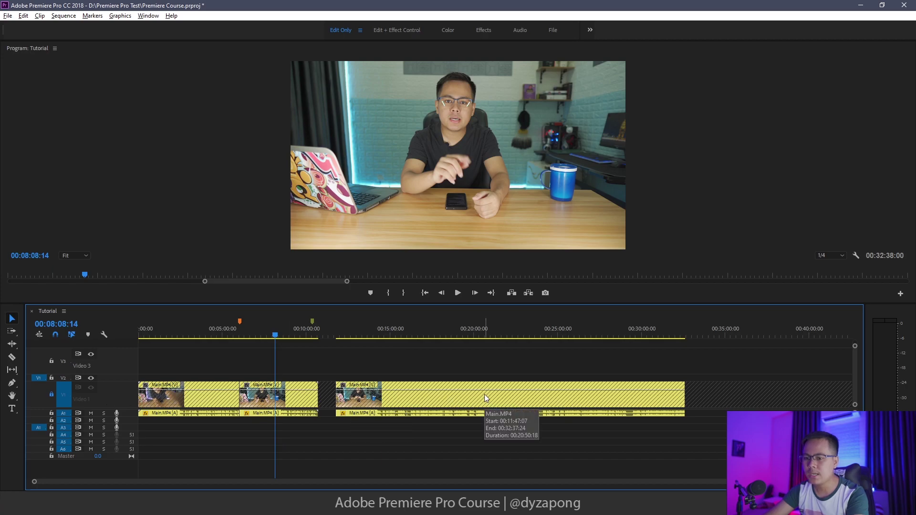
# Unlock the Video 1 track, try trimming the end of the second clip's audio, and undo the edit
pyautogui.click(51, 395)
pyautogui.moveTo(317, 417)
pyautogui.mouseDown()
pyautogui.moveTo(302, 399)
pyautogui.moveTo(314, 413)
pyautogui.mouseUp()
pyautogui.hotkey('ctrl', 'z')
pyautogui.hotkey('ctrl', 'z')
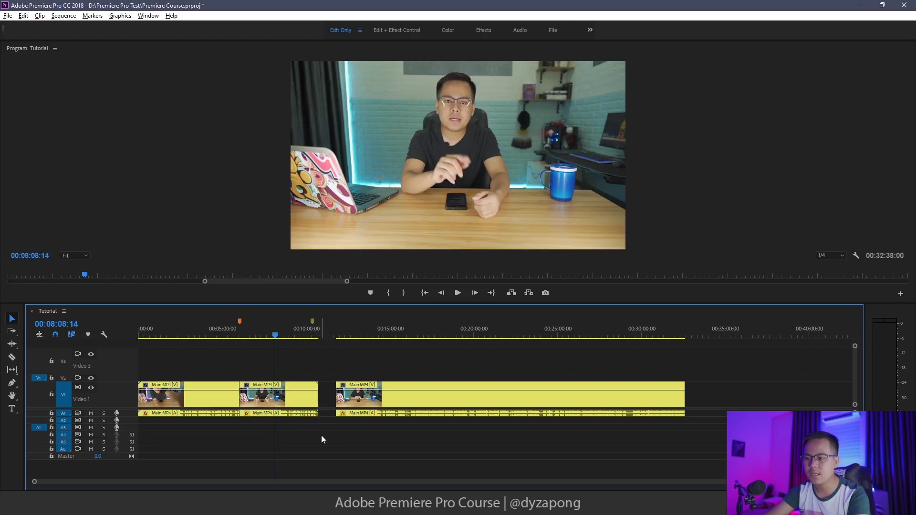
# Toggle the lock on the Video 1 track, leaving the track locked
pyautogui.click(51, 394)
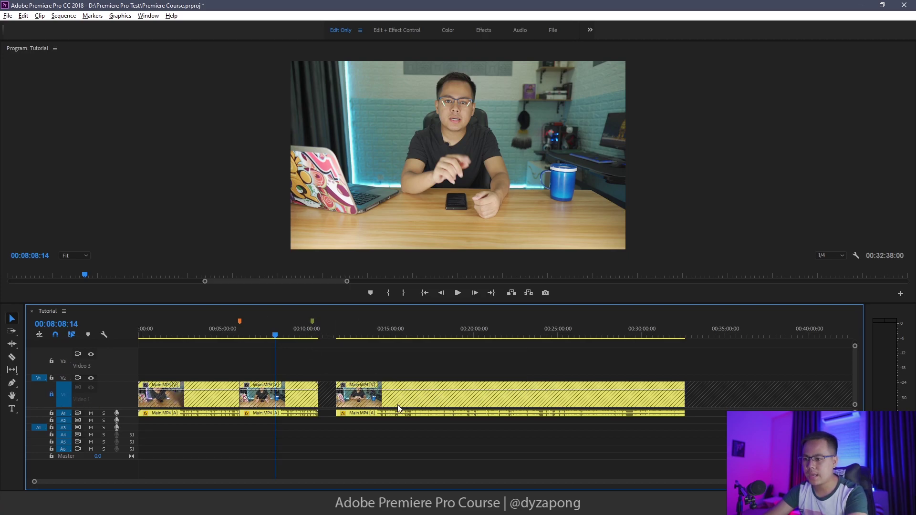
pyautogui.click(49, 397)
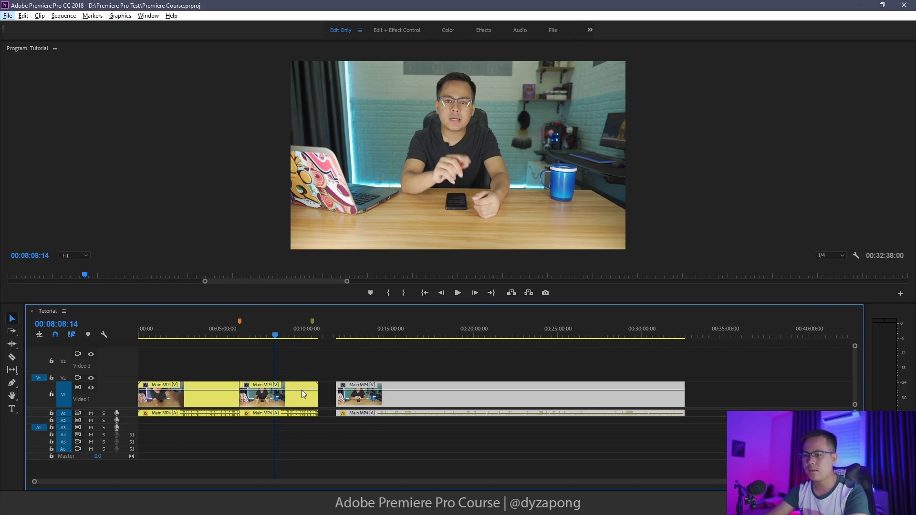
pyautogui.click(50, 396)
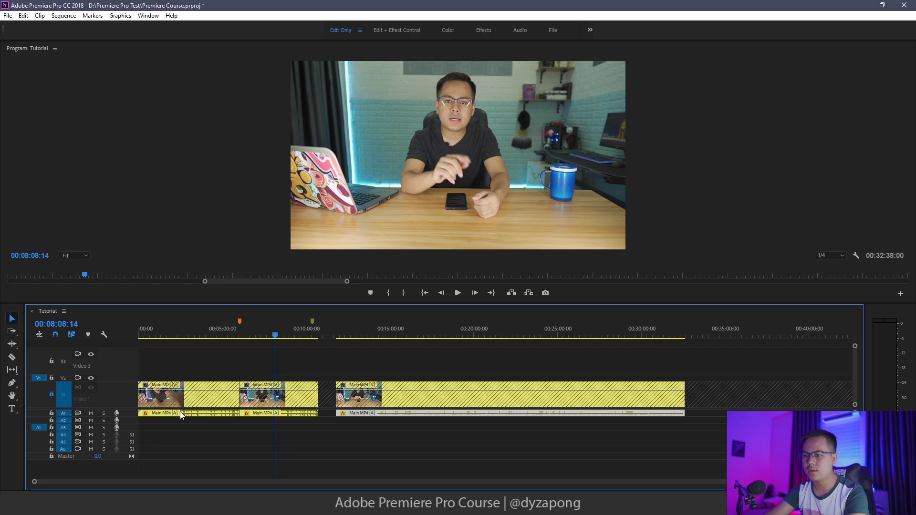
# From the File workspace, add Main.MP4 on Video 2 above the second clip with Video 1 locked, and undo the placement
pyautogui.click(553, 31)
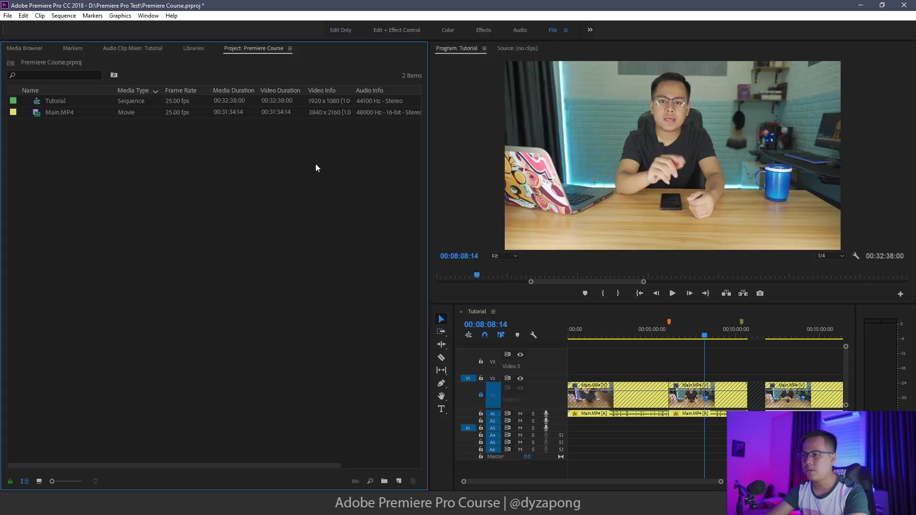
pyautogui.click(110, 114)
pyautogui.moveTo(73, 114)
pyautogui.mouseDown()
pyautogui.moveTo(594, 319)
pyautogui.moveTo(694, 406)
pyautogui.moveTo(652, 408)
pyautogui.moveTo(744, 385)
pyautogui.moveTo(688, 388)
pyautogui.mouseUp()
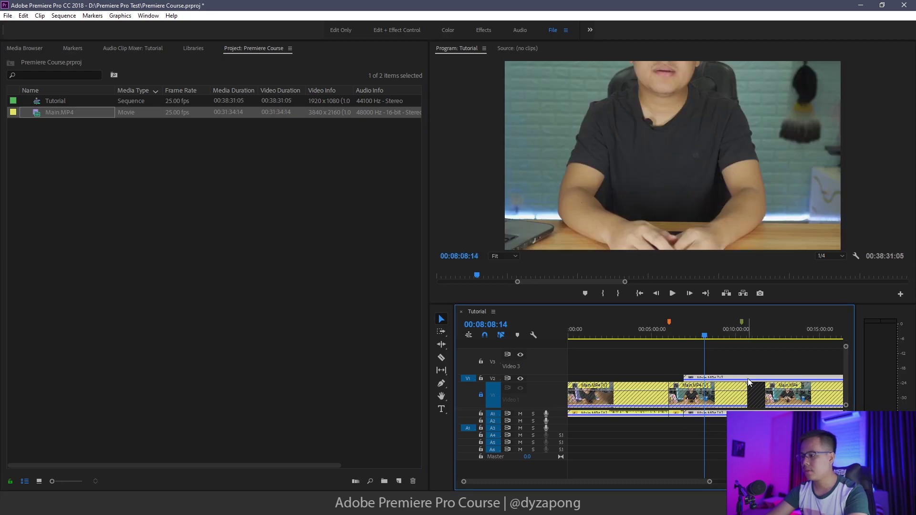
pyautogui.hotkey('ctrl', 'z')
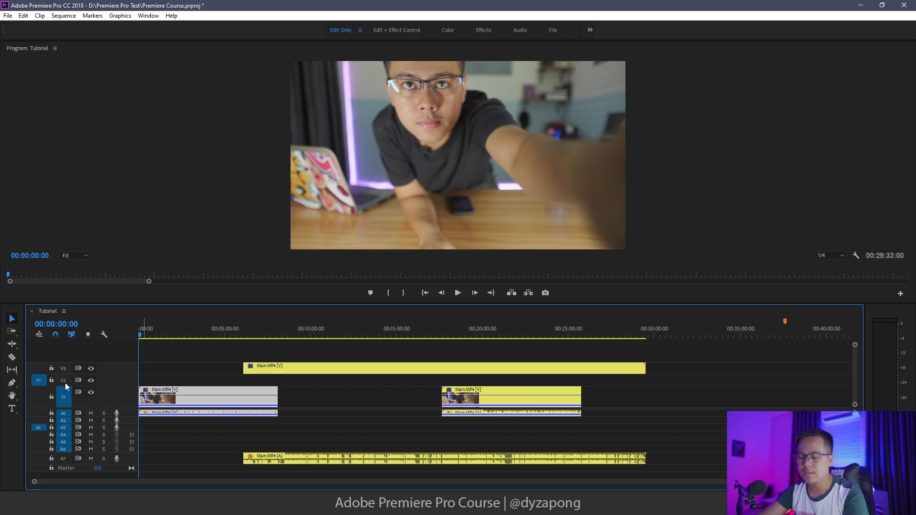
# Select the clip on Video 3 and, in its place, the first clip on Video 1
pyautogui.click(348, 401)
pyautogui.click(330, 381)
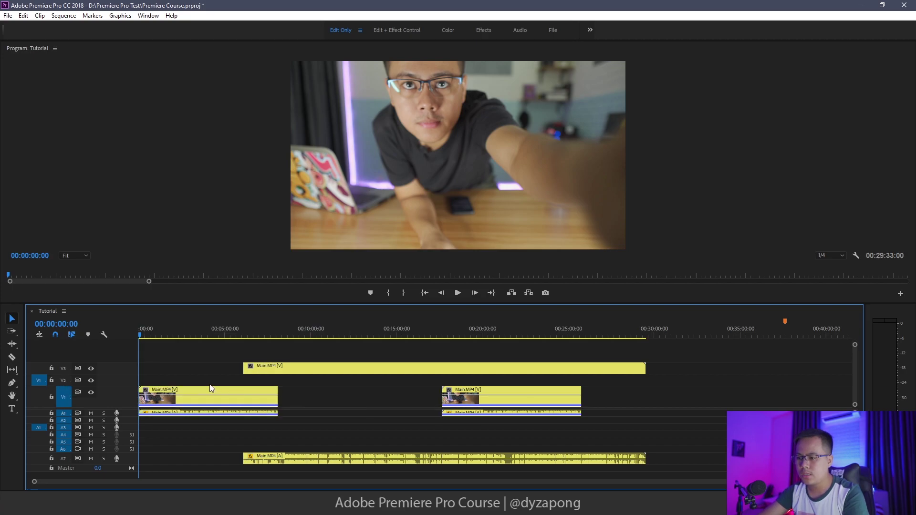
pyautogui.click(252, 369)
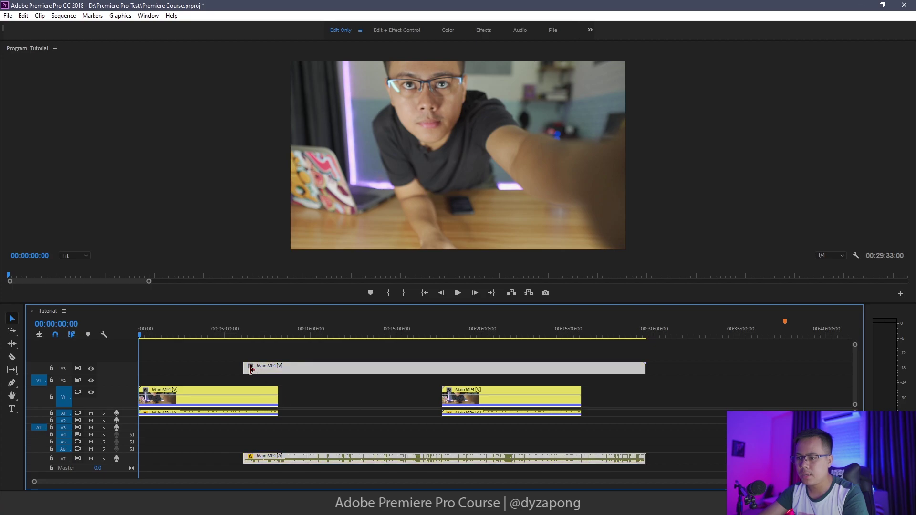
pyautogui.click(251, 399)
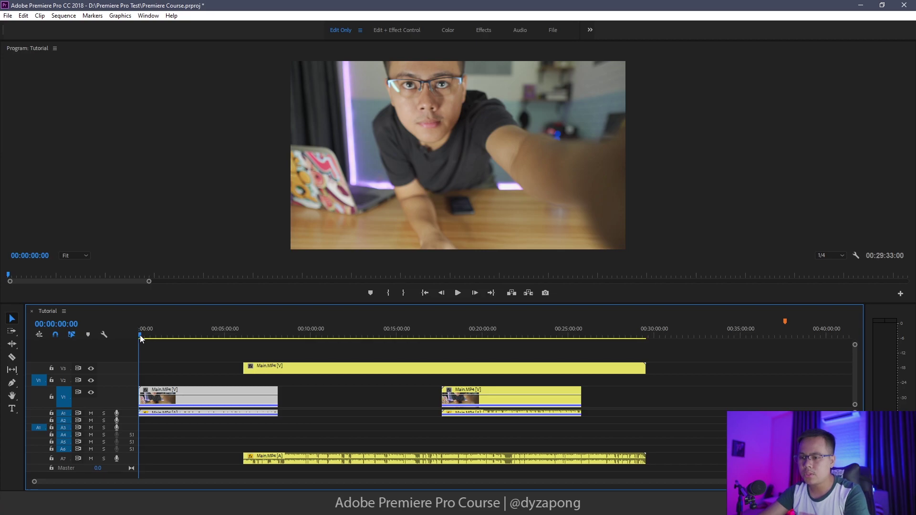
# Step the playhead through the Video 1 edit points up to 00:25:47:17 and back to the sequence start
pyautogui.moveTo(140, 336); pyautogui.dragTo(286, 351)
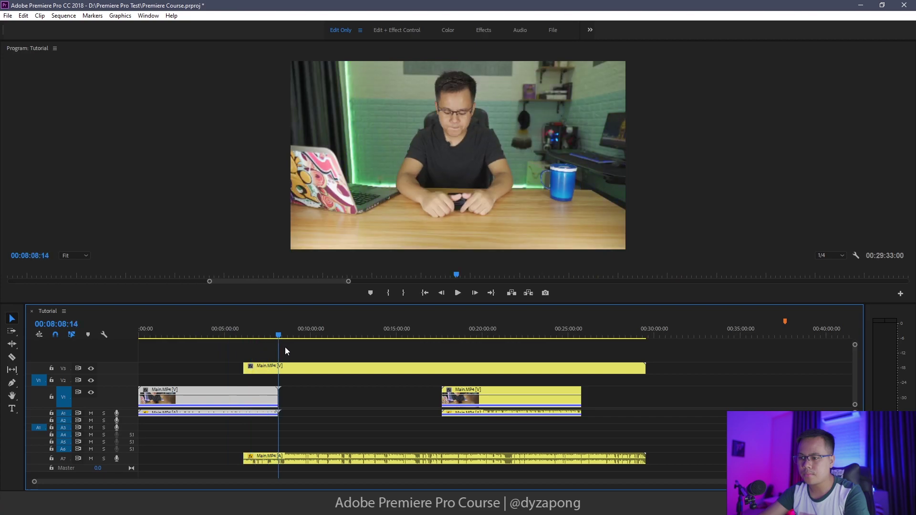
pyautogui.moveTo(279, 338); pyautogui.dragTo(442, 336)
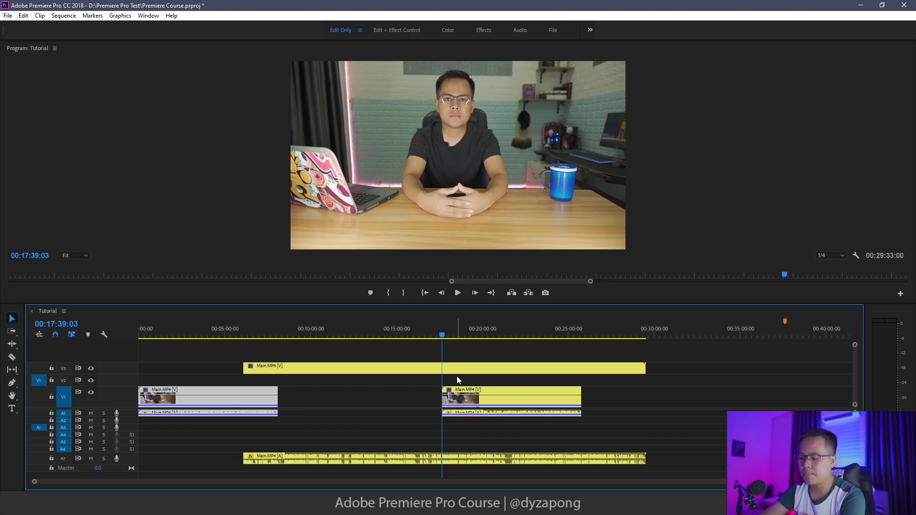
pyautogui.press('Up')
pyautogui.press('Down')
pyautogui.press('Down')
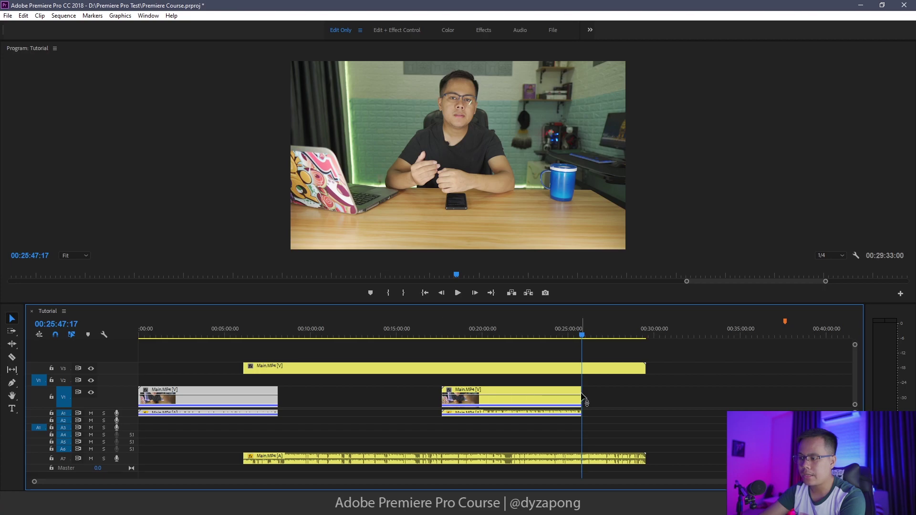
pyautogui.press('Up')
pyautogui.press('Up')
pyautogui.press('Up')
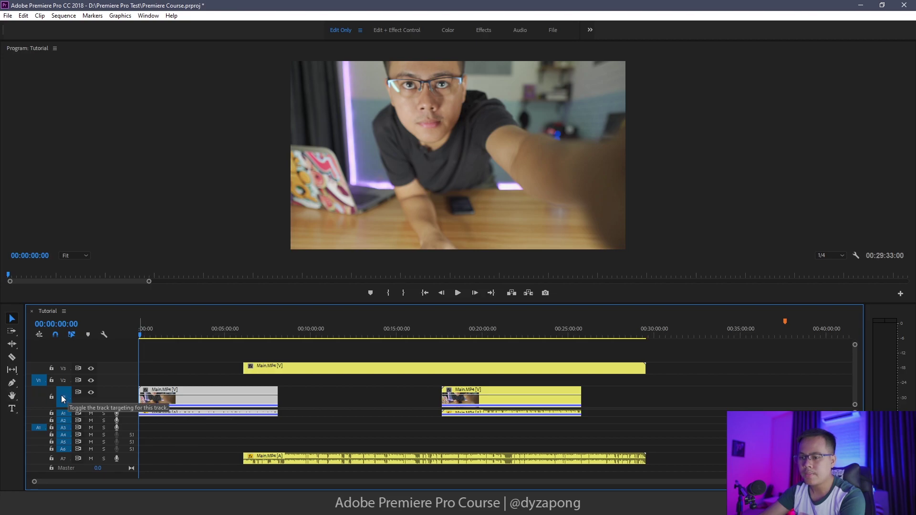
# Turn on track targeting for Video 3 and step the playhead through the edit points to its clip's end at 00:29:33:00
pyautogui.click(63, 369)
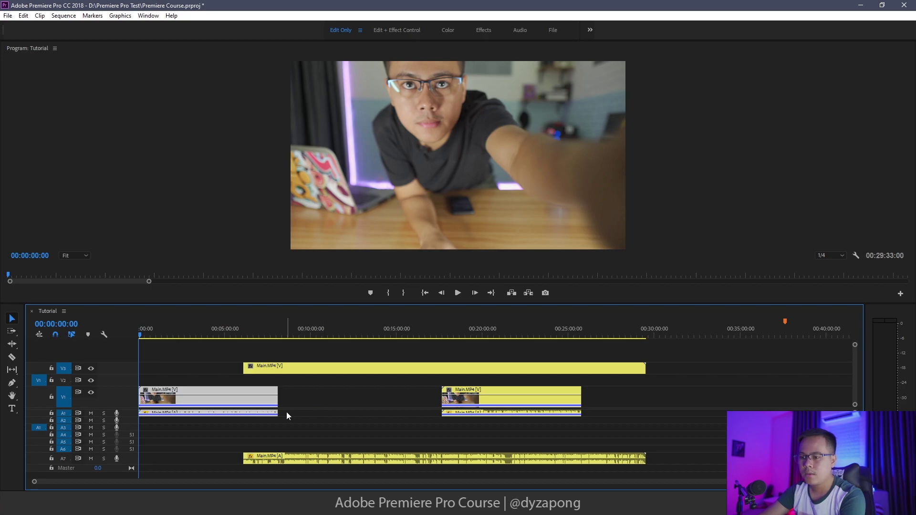
pyautogui.press('Down')
pyautogui.click(263, 371)
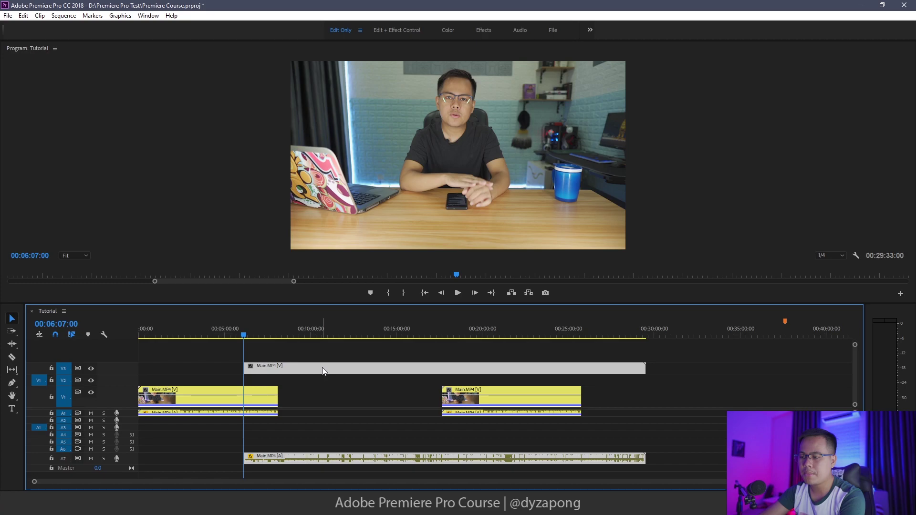
pyautogui.press('Down')
pyautogui.press('Down')
pyautogui.press('Down')
pyautogui.press('Down')
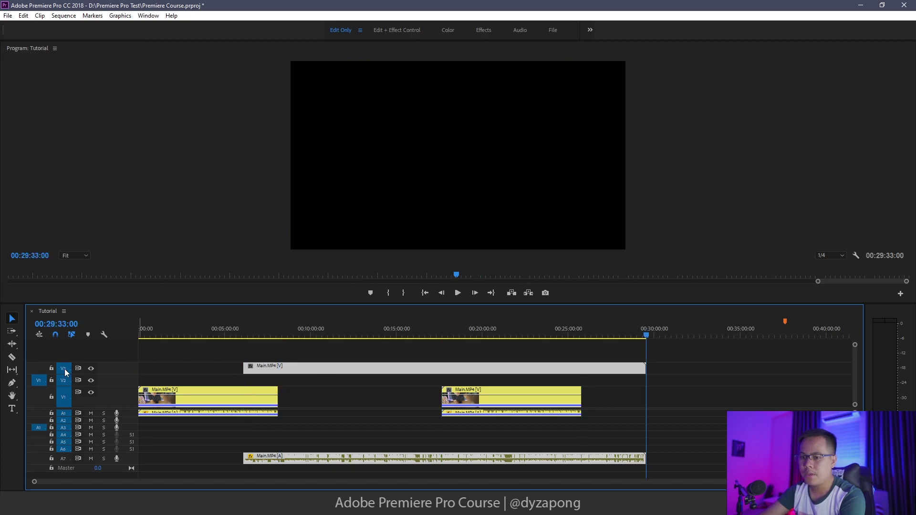
# Turn off track targeting for Video 3 and step the playhead back to the first Video 1 clip's end at 00:08:08:14
pyautogui.click(64, 372)
pyautogui.press('Up')
pyautogui.press('Up')
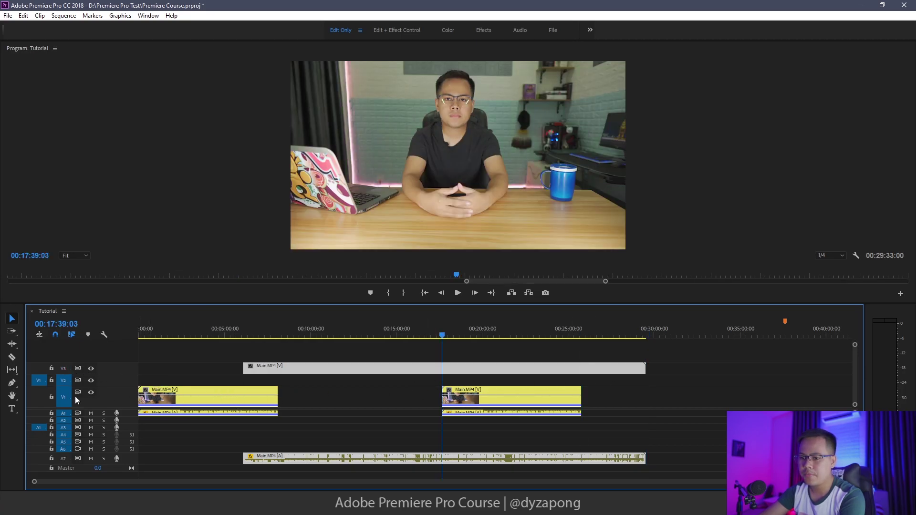
pyautogui.click(171, 400)
pyautogui.press('Up')
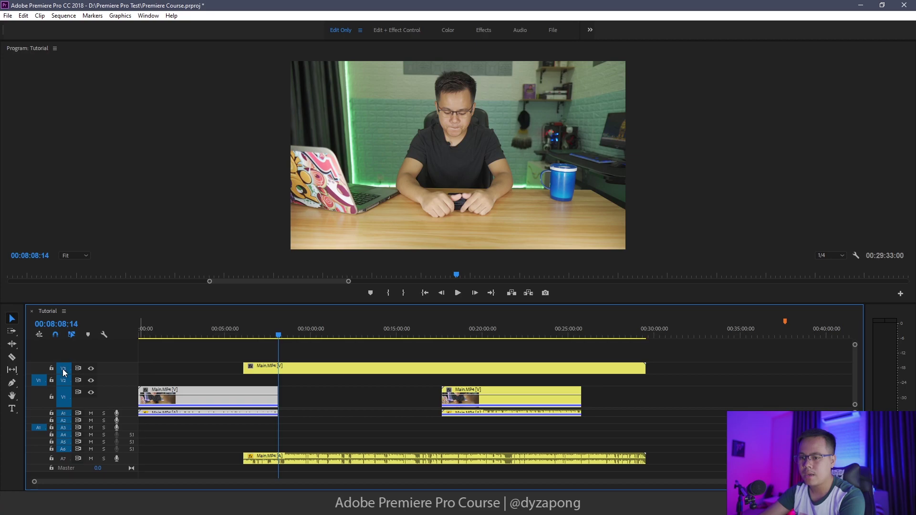
# With Video 3 targeted again, jump the playhead to its clip's start at 00:06:07:00, select the clip and advance one edit point
pyautogui.press('Up')
pyautogui.click(259, 365)
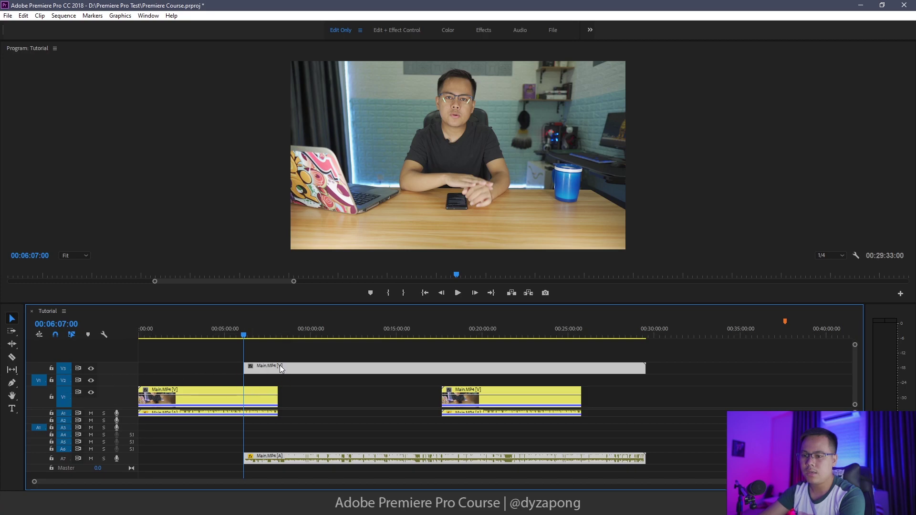
pyautogui.press('Down')
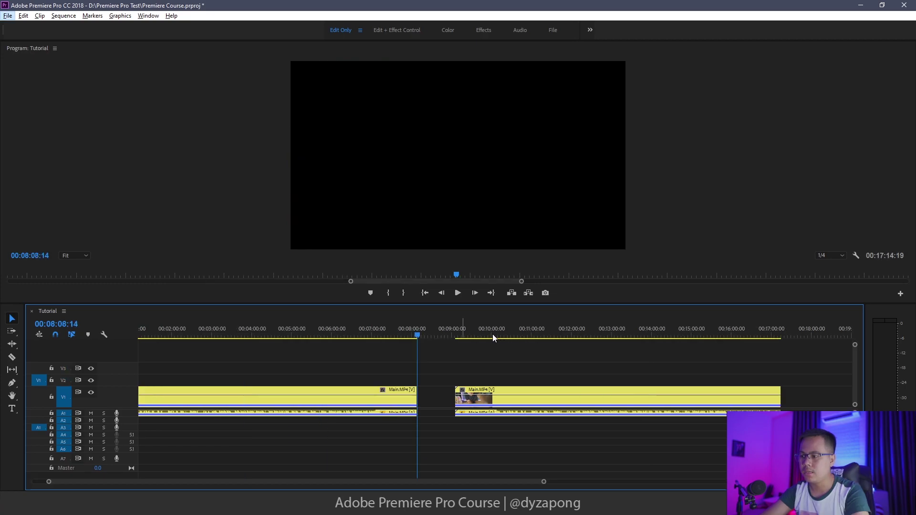
# Split the second Main.MP4 clip at 00:09:45:20 and move its short front piece earlier to start at 00:08:49:18
pyautogui.click(483, 330)
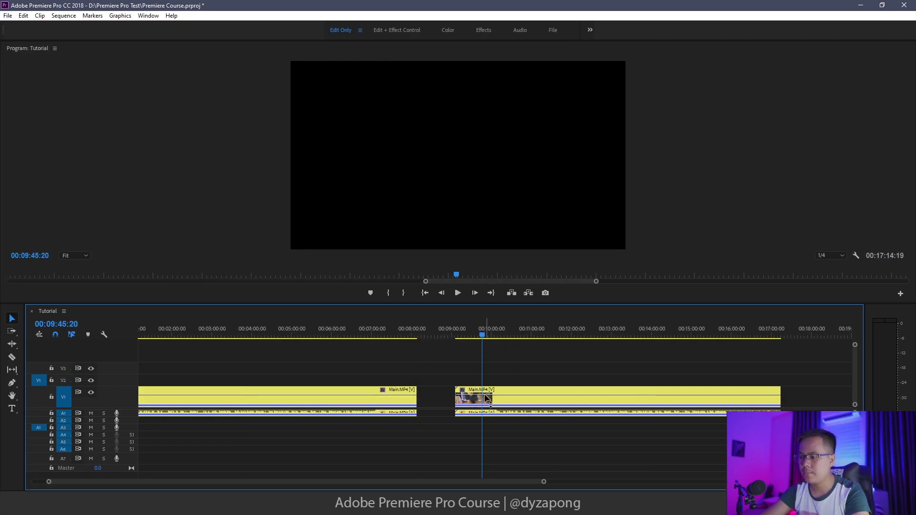
pyautogui.hotkey('ctrl', 'k')
pyautogui.moveTo(467, 401); pyautogui.dragTo(445, 399)
pyautogui.click(459, 330)
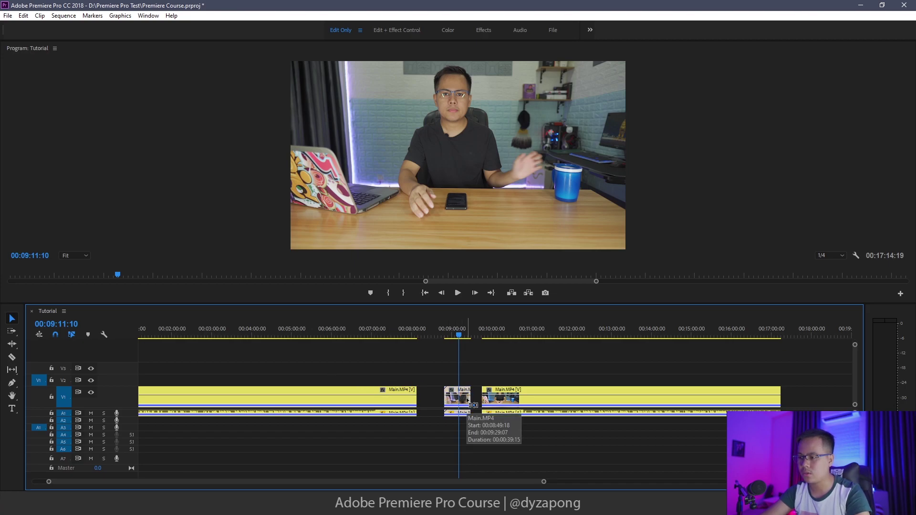
# Cut the short Main.MP4 piece and paste it at 00:06:26:01 onto the targeted Video 1 and Audio 1 tracks
pyautogui.press('Delete')
pyautogui.click(349, 335)
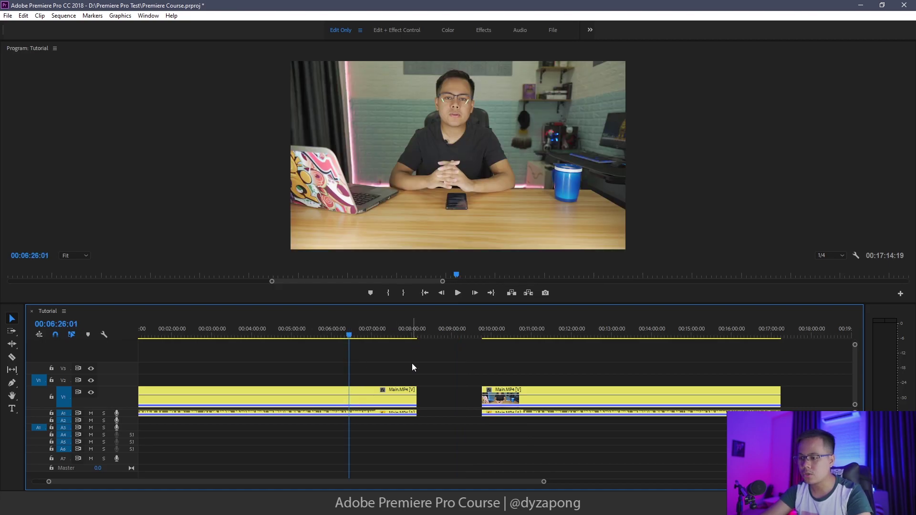
pyautogui.hotkey('ctrl', 'v')
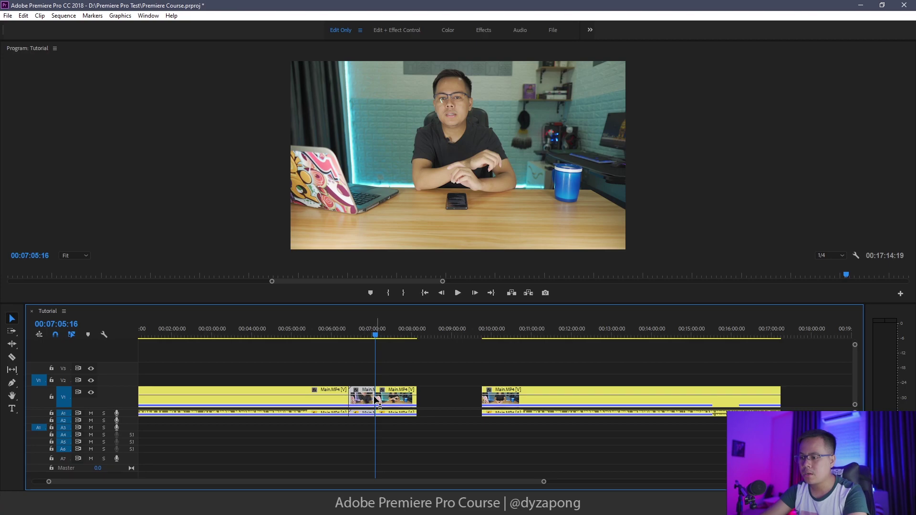
# Expand the Audio 1 track height and select the pasted Main.MP4 piece to inspect its video and audio
pyautogui.click(394, 399)
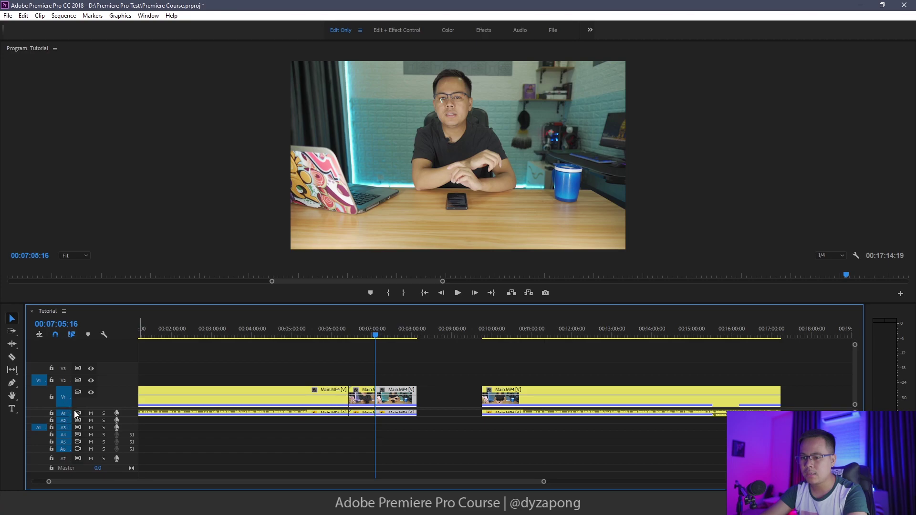
pyautogui.doubleClick(91, 415)
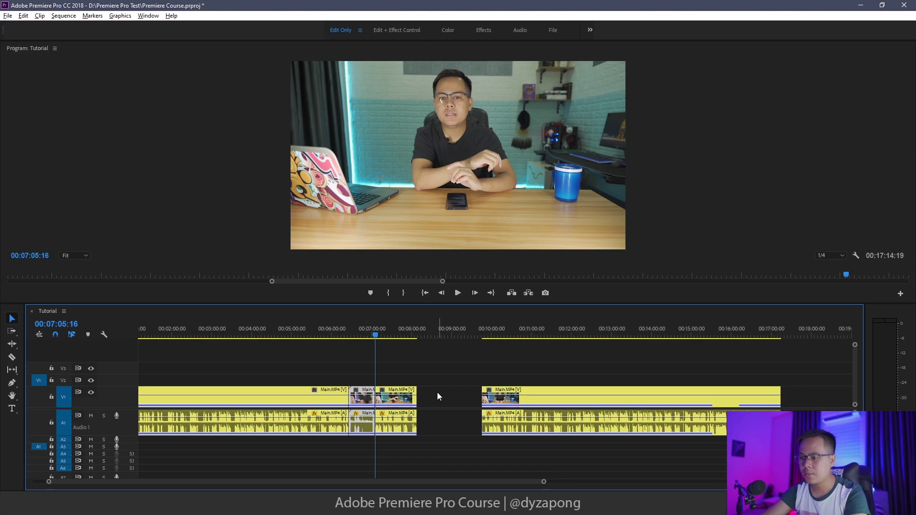
pyautogui.click(365, 398)
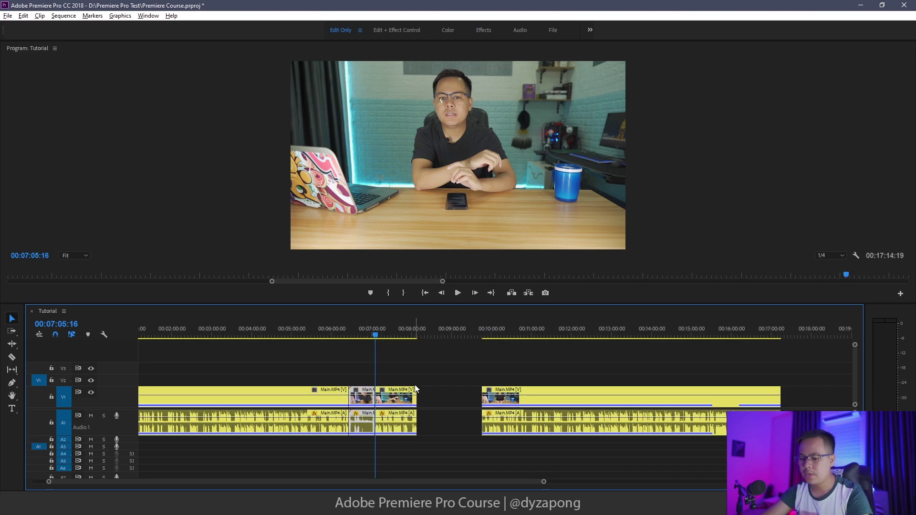
# Undo the cut and paste, and target Video 2 and Audio 2 instead of Video 1 and Audio 1
pyautogui.hotkey('ctrl', 'z')
pyautogui.hotkey('ctrl', 'shift', 'z')
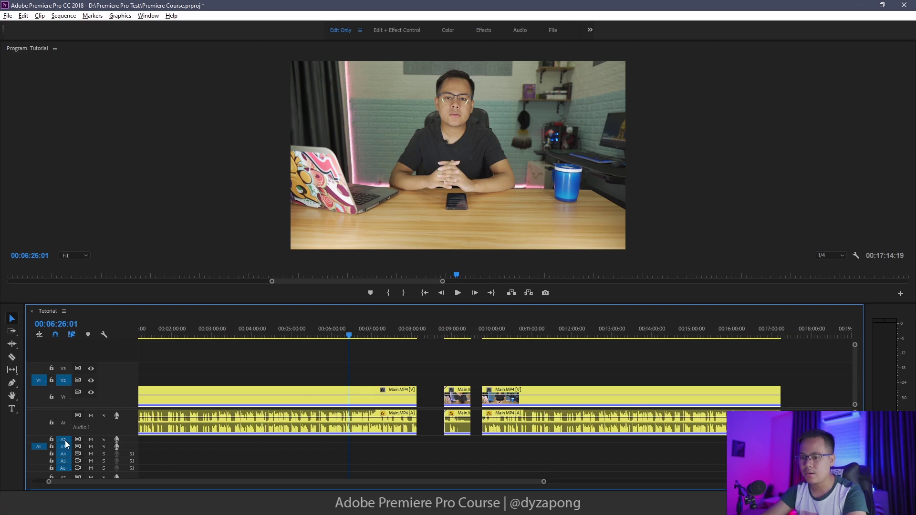
# Cut the short Main.MP4 piece, paste it at 00:06:26:01 onto Video 2 and Audio 2, and undo the paste
pyautogui.click(457, 400)
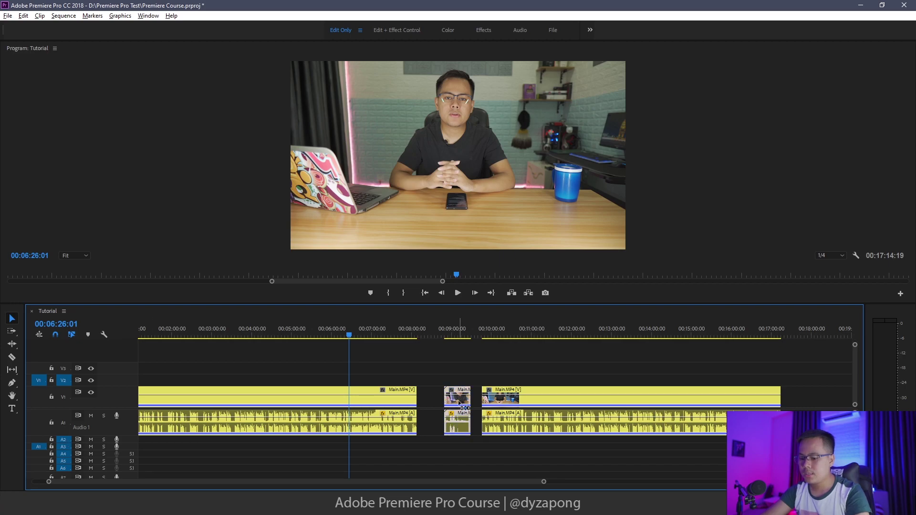
pyautogui.press('Delete')
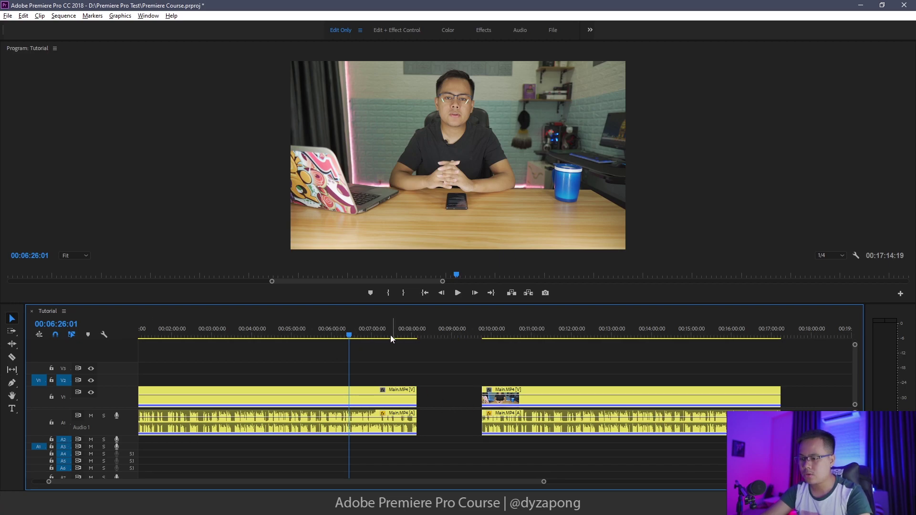
pyautogui.hotkey('ctrl', 'v')
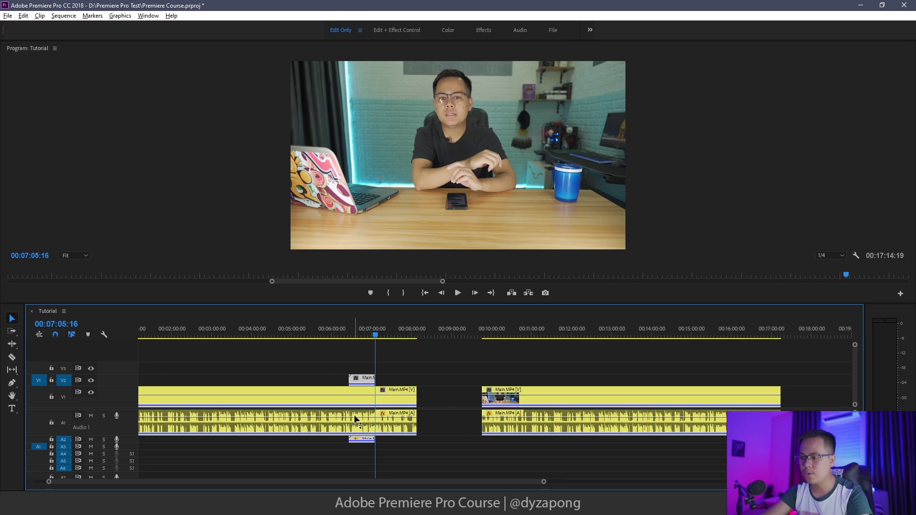
pyautogui.press('Up')
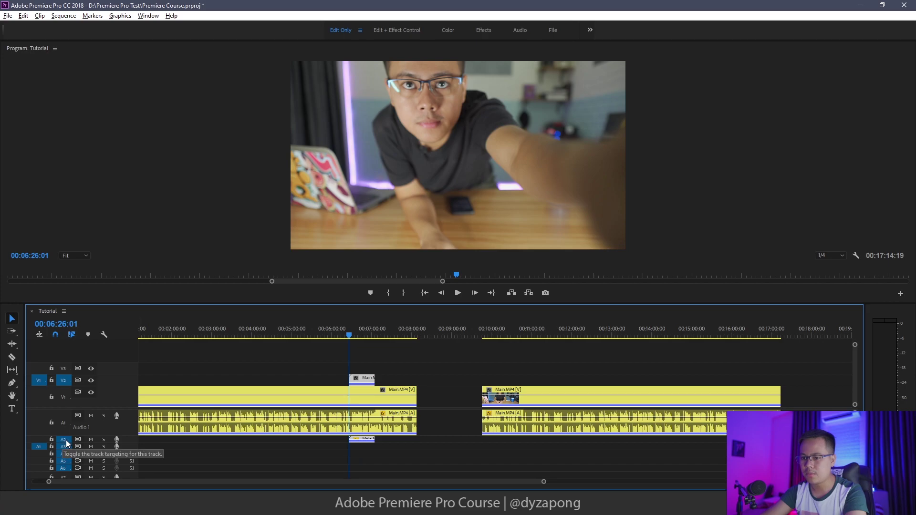
pyautogui.hotkey('ctrl', 'z')
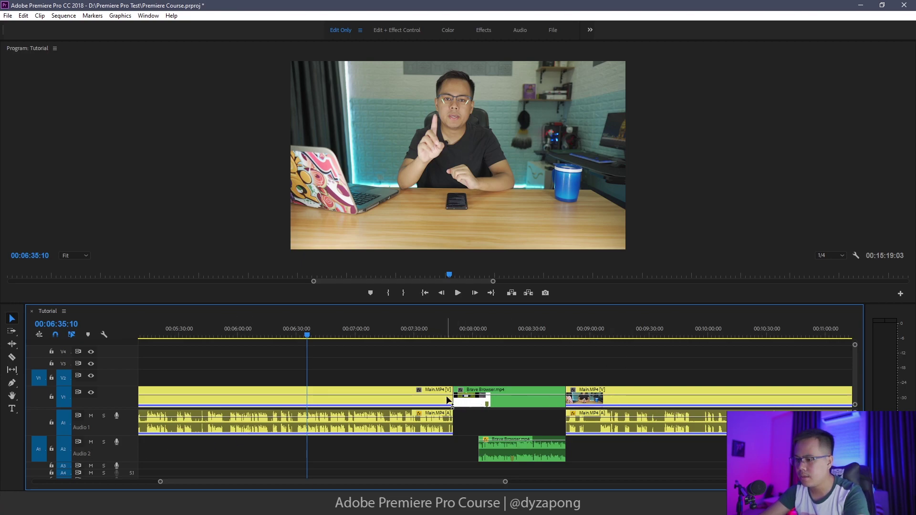
# Ripple-trim the end of the Main.MP4 clip before the Brave Browser clip back to about 00:07:11:00
pyautogui.click(11, 344)
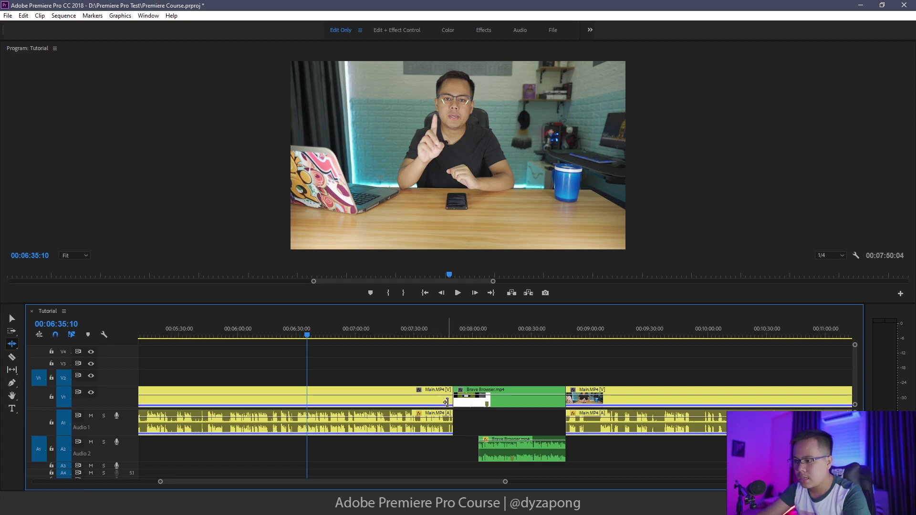
pyautogui.moveTo(446, 405); pyautogui.dragTo(374, 400)
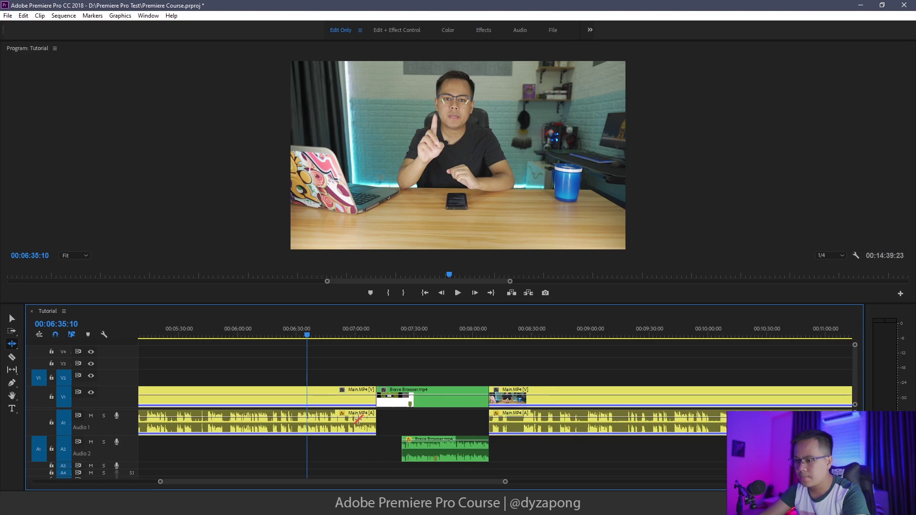
pyautogui.press('v')
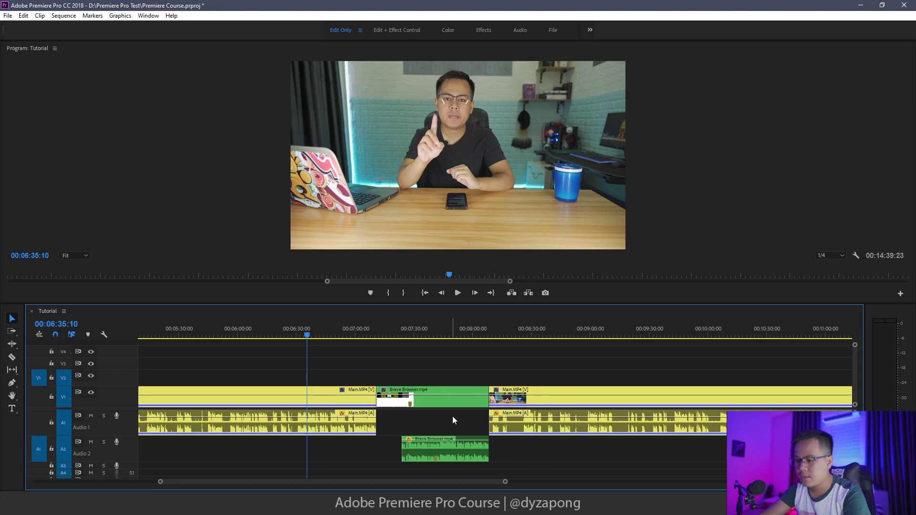
# Select the second Main.MP4 clip and the Brave Browser video and audio clips in turn to check which are linked
pyautogui.click(521, 428)
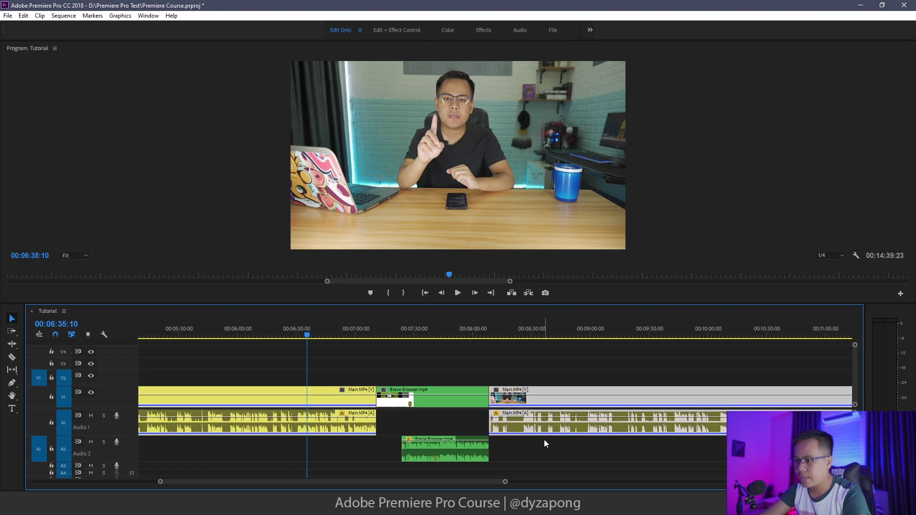
pyautogui.click(402, 401)
pyautogui.click(442, 456)
pyautogui.click(451, 396)
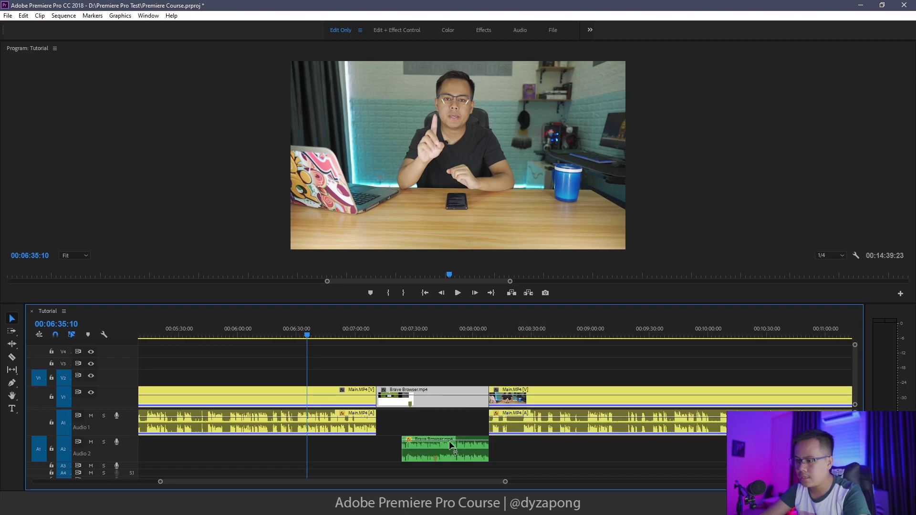
# Ripple-trim the first Main.MP4 clip's end to about 00:06:59:00 and select the Brave Browser audio clip on Audio 2
pyautogui.click(15, 345)
pyautogui.moveTo(377, 401); pyautogui.dragTo(351, 403)
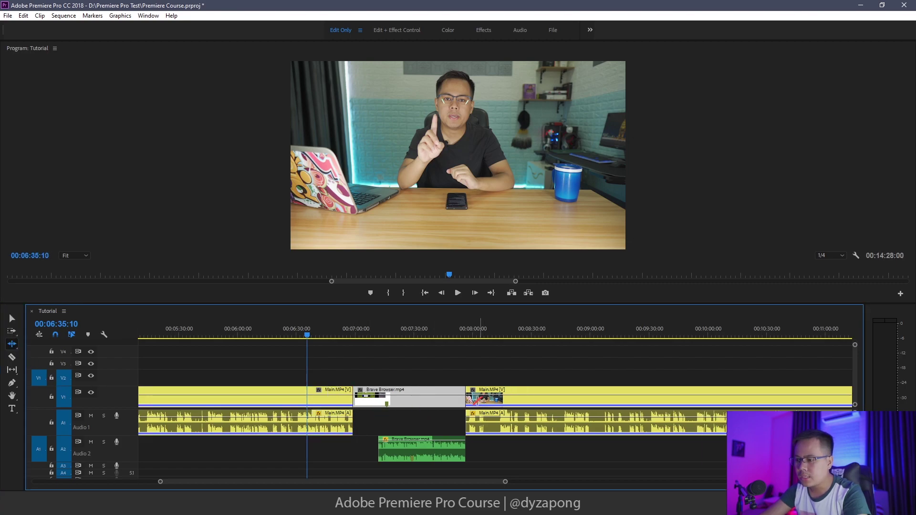
pyautogui.press('v')
pyautogui.click(434, 448)
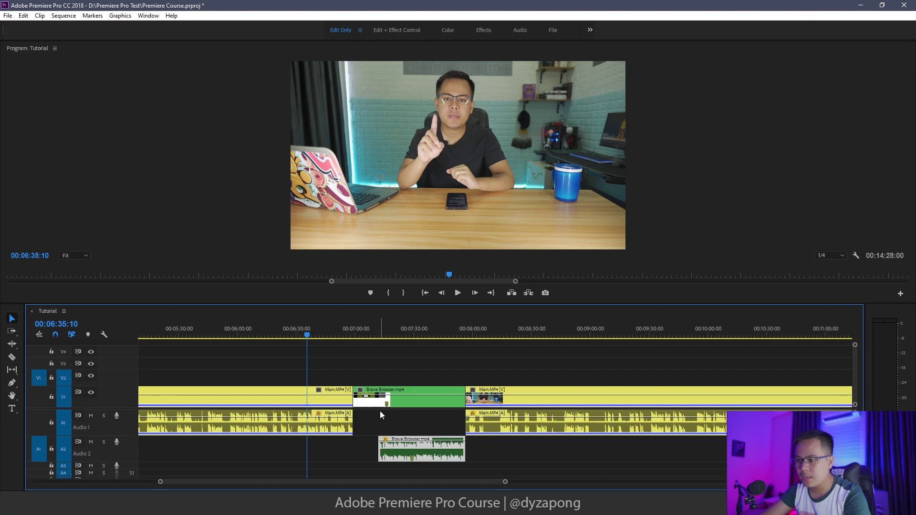
# Lock Audio 2, ripple-trim the first Main.MP4 clip's end to the playhead at 00:06:35:10, and undo both changes
pyautogui.scroll(-4, 331, 404)
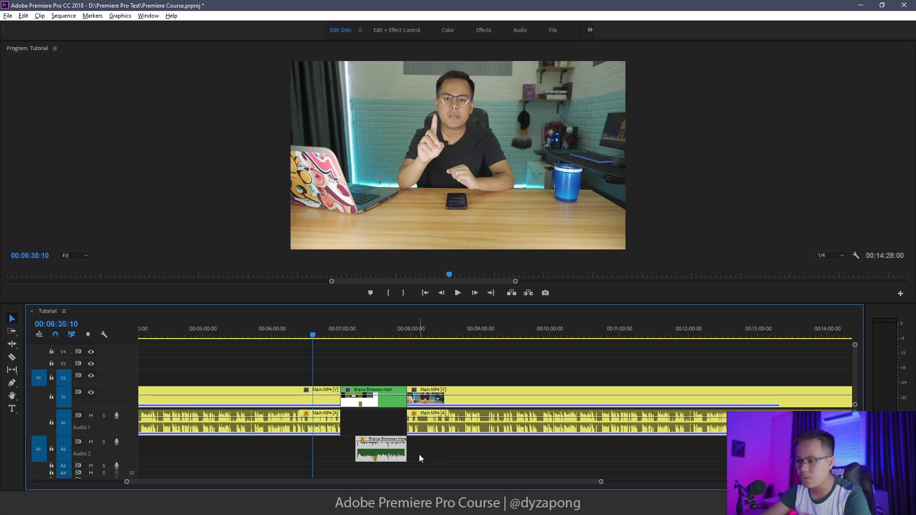
pyautogui.click(52, 449)
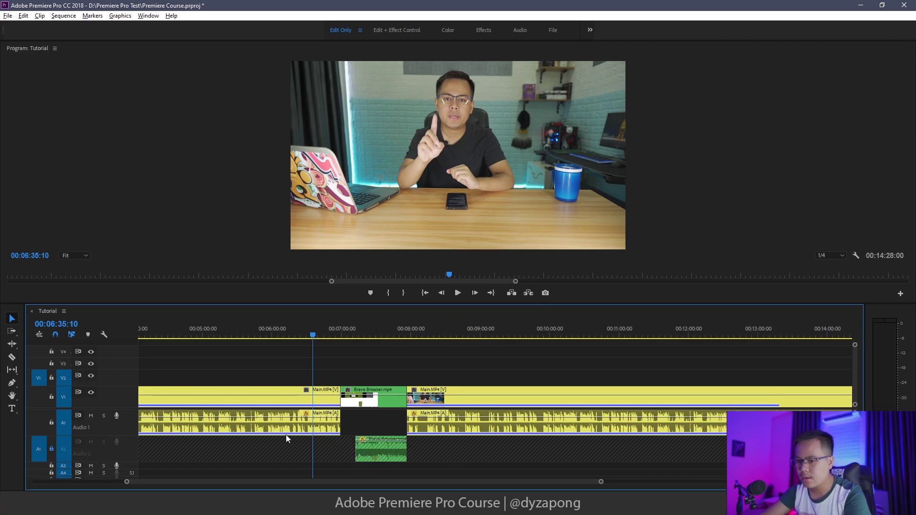
pyautogui.click(12, 344)
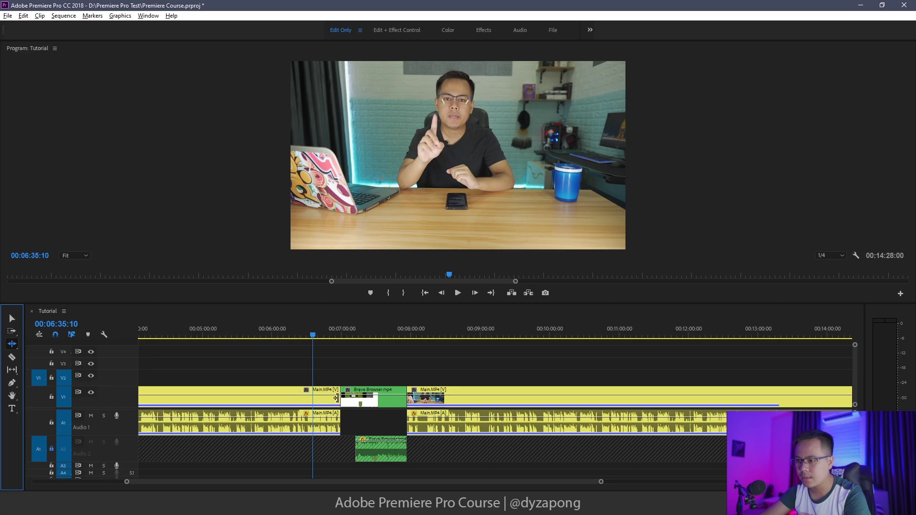
pyautogui.moveTo(338, 398); pyautogui.dragTo(313, 398)
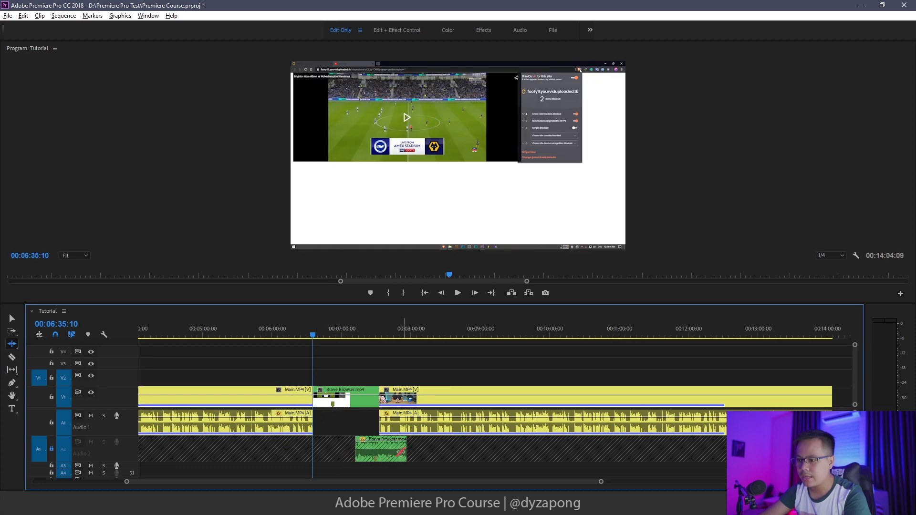
pyautogui.hotkey('ctrl', 'z')
pyautogui.hotkey('ctrl', 'z')
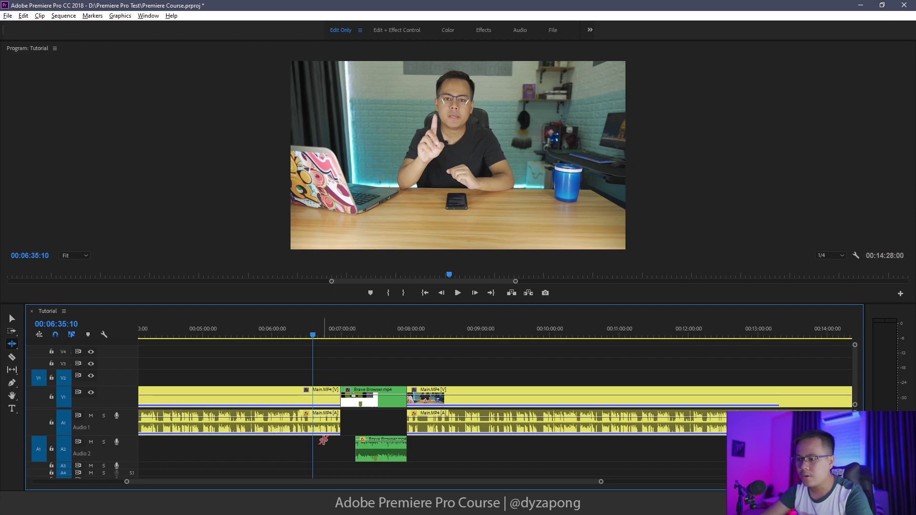
# With sync lock temporarily off for Audio 2, ripple-trim the first Main.MP4 clip's end to the playhead at 00:06:35:10
pyautogui.click(80, 440)
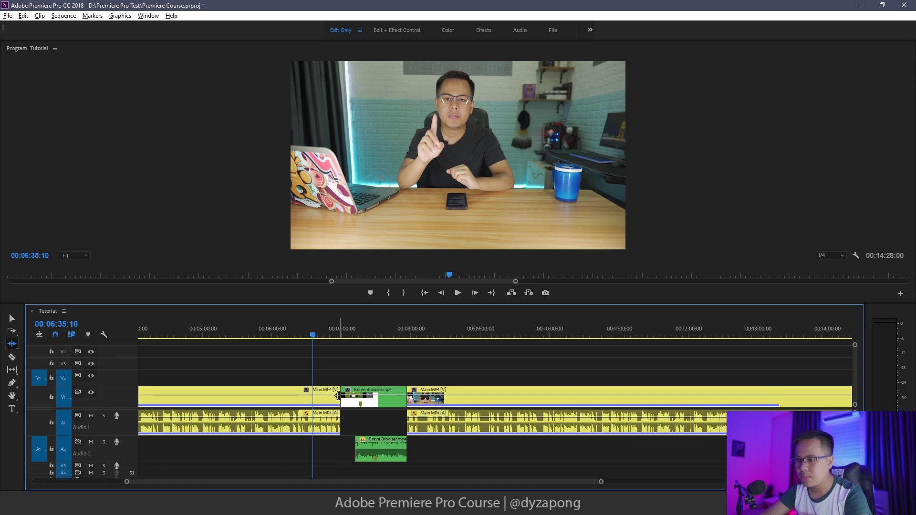
pyautogui.moveTo(339, 399); pyautogui.dragTo(311, 398)
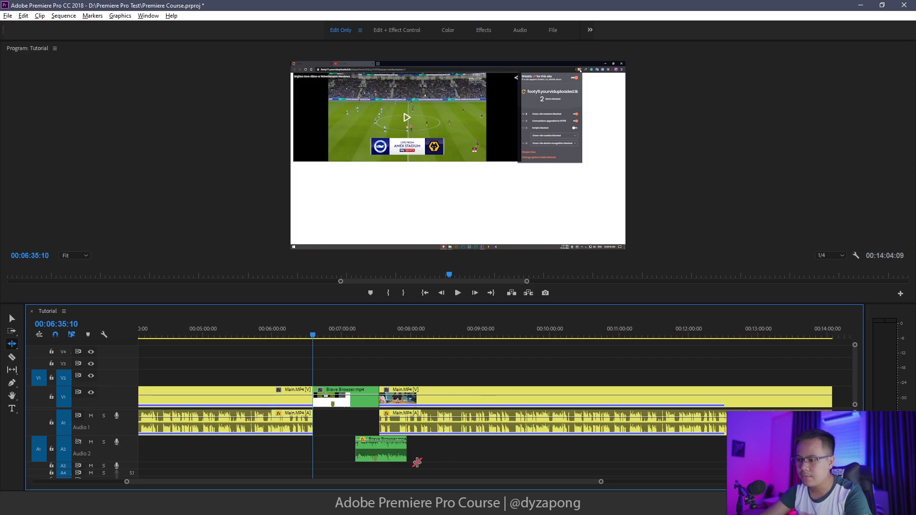
pyautogui.click(79, 441)
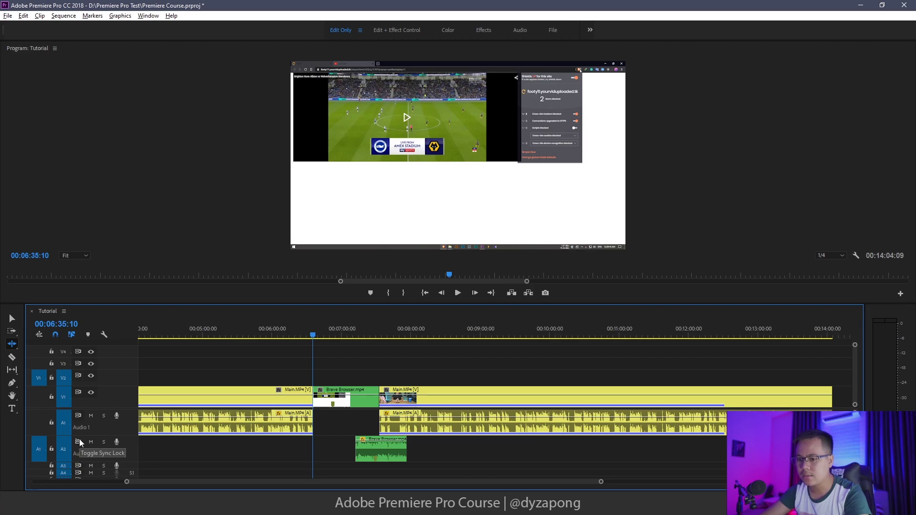
pyautogui.press('v')
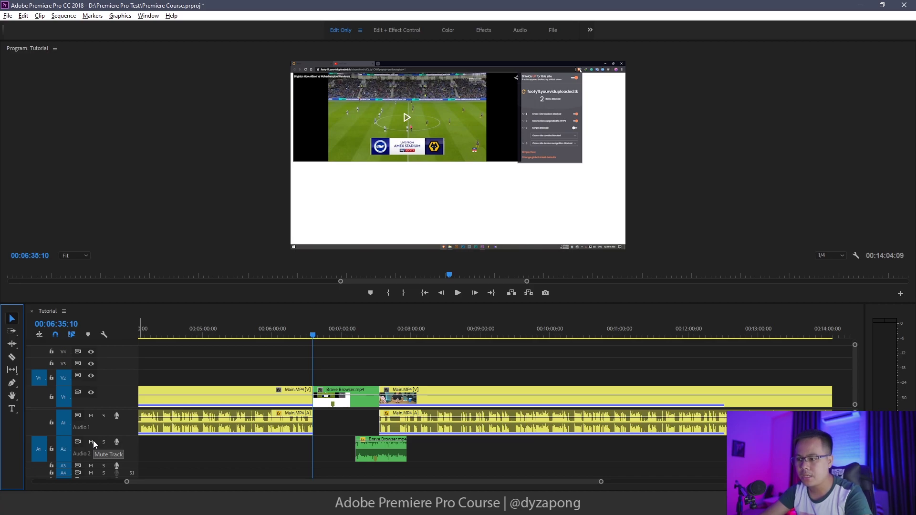
# Play the sequence from 00:06:04:14 with Audio 1 muted, and unmute the track before stopping playback
pyautogui.moveTo(308, 331); pyautogui.dragTo(279, 326)
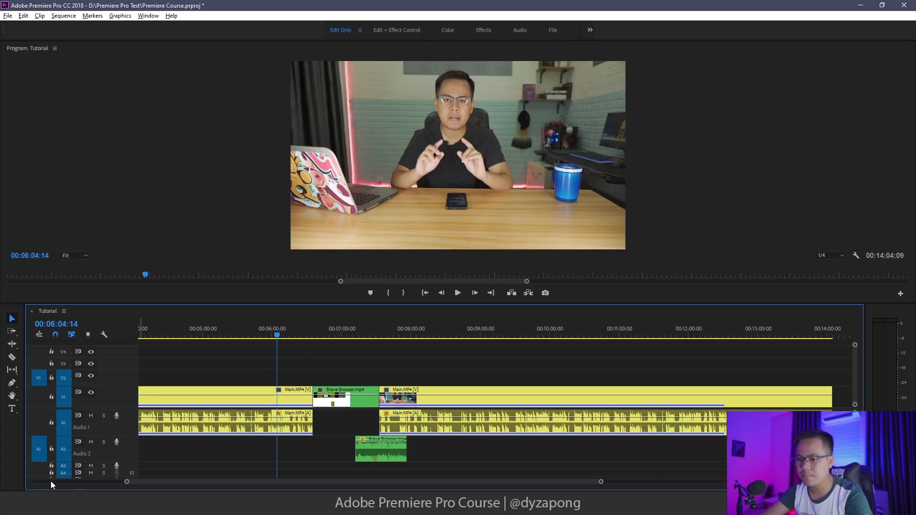
pyautogui.click(91, 416)
pyautogui.press('space')
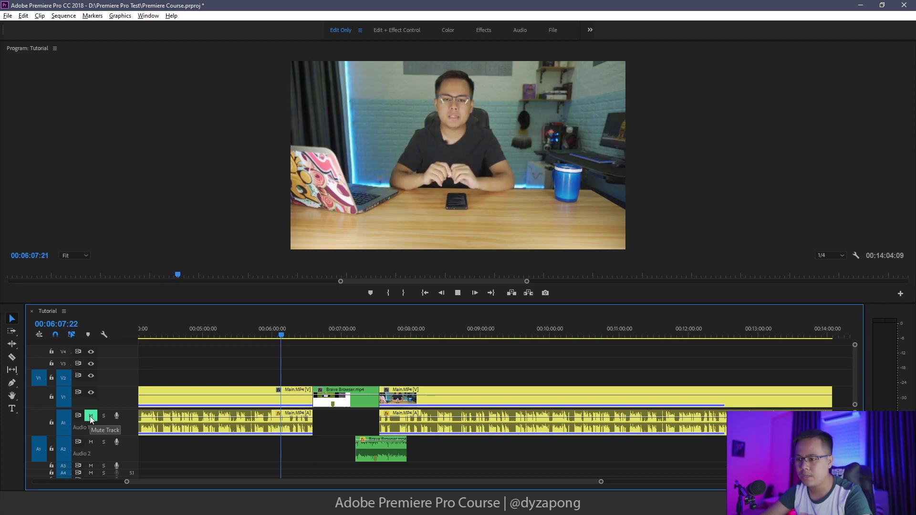
pyautogui.click(91, 417)
pyautogui.press('space')
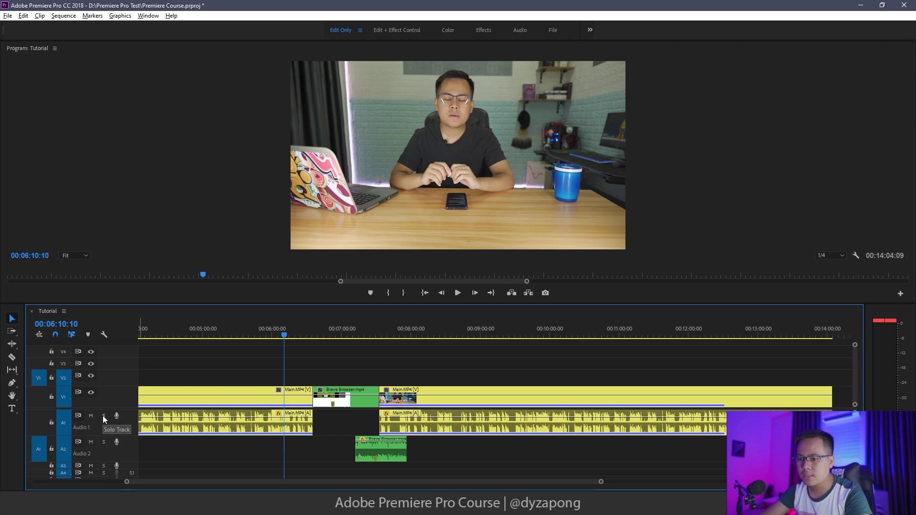
# Play the sequence from 00:07:32:19 with Audio 1 soloed and the Brave Browser audio clip selected, and turn solo off
pyautogui.click(104, 416)
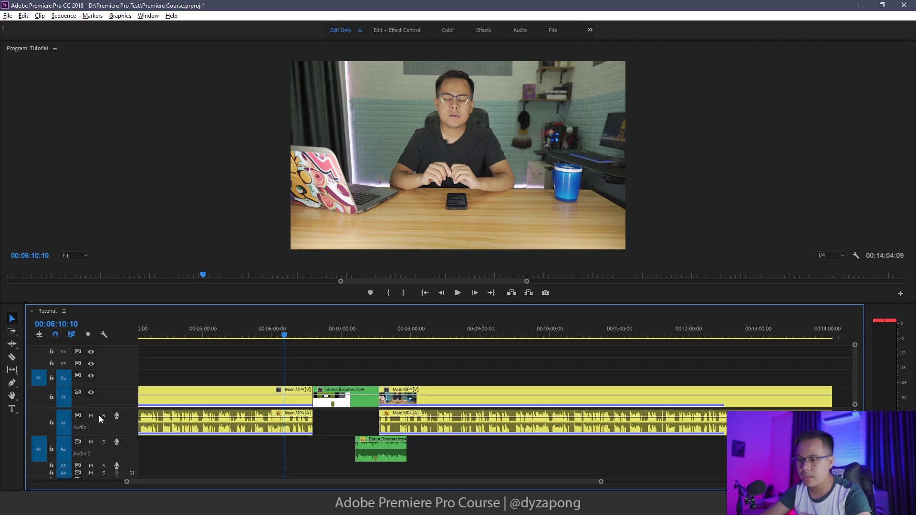
pyautogui.click(104, 417)
pyautogui.click(391, 333)
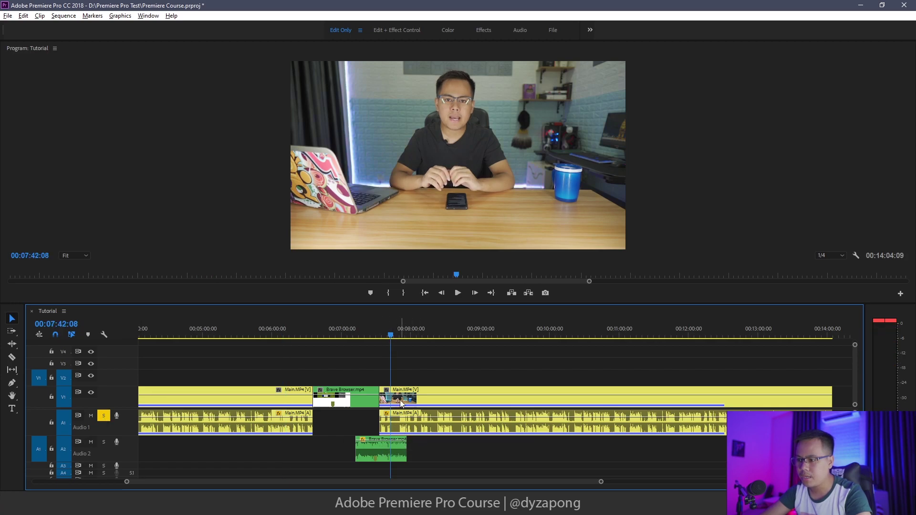
pyautogui.click(385, 333)
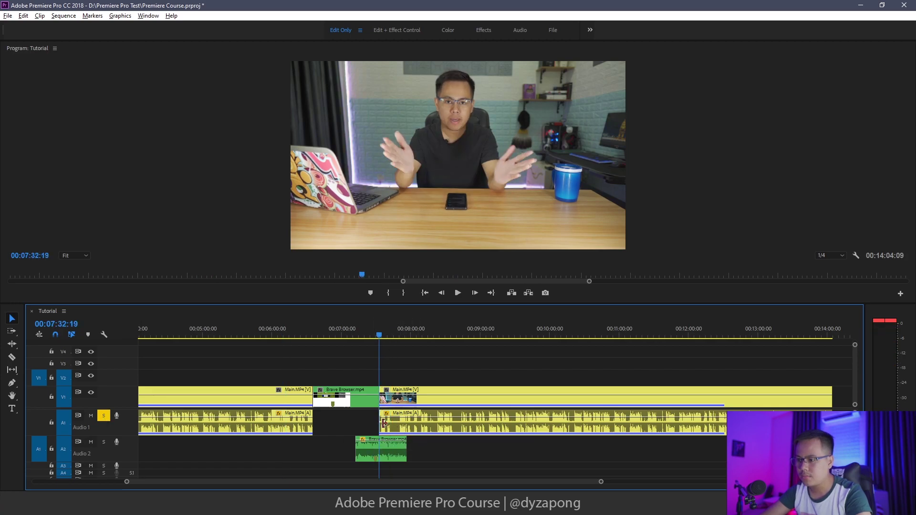
pyautogui.click(400, 423)
pyautogui.click(387, 452)
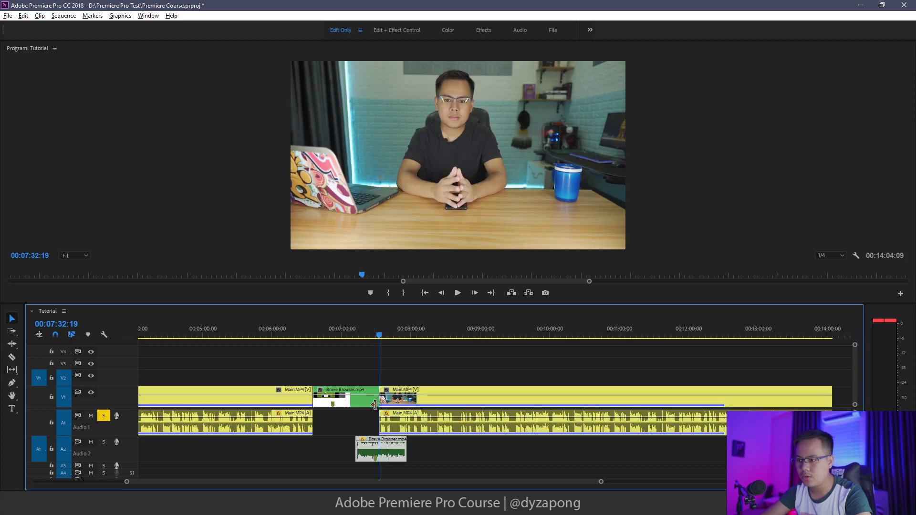
pyautogui.press('space')
pyautogui.click(104, 418)
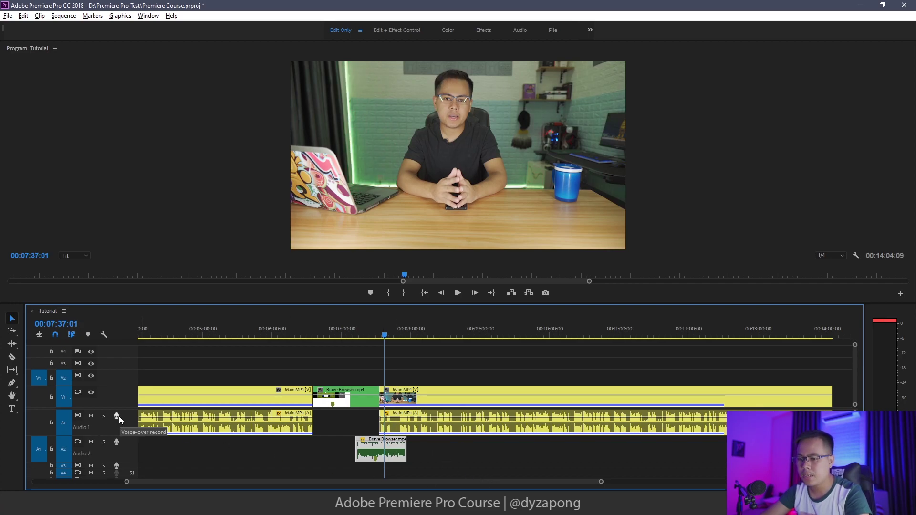
# Record a short voice-over on Audio 2 starting at 00:08:12:10
pyautogui.click(453, 437)
pyautogui.click(426, 336)
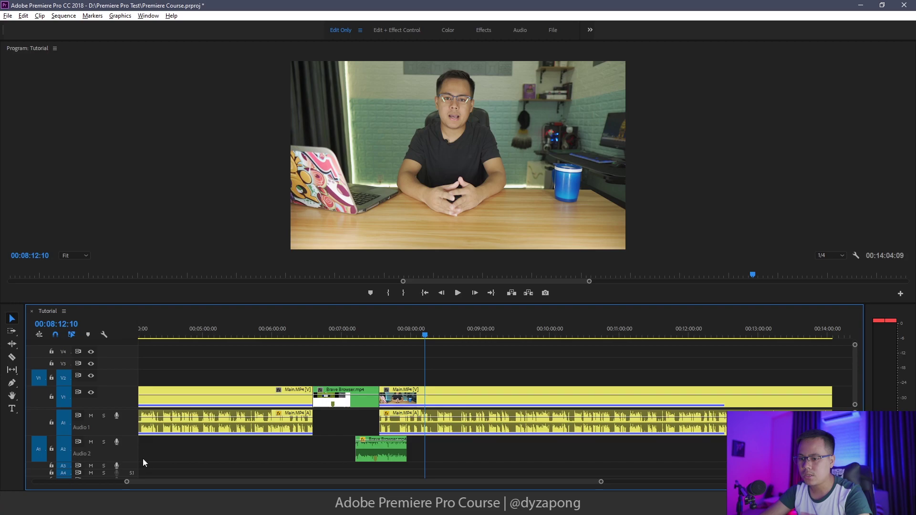
pyautogui.click(116, 444)
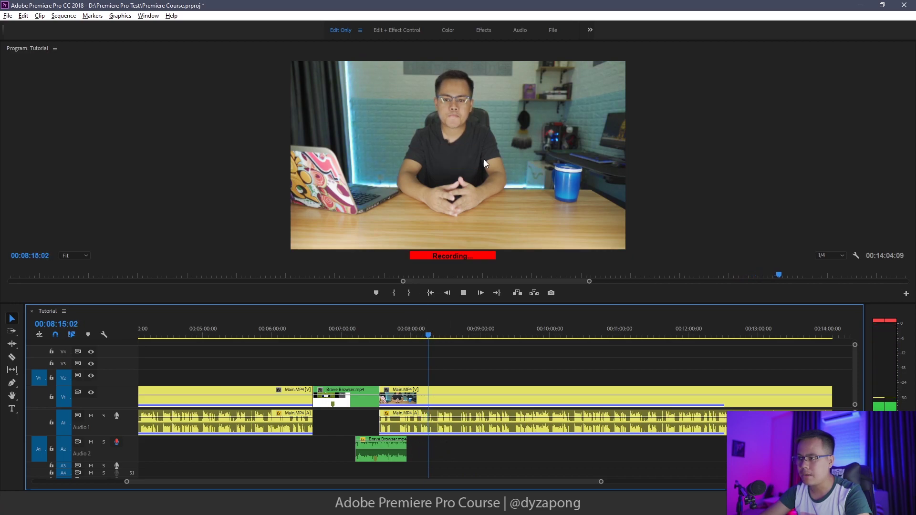
pyautogui.press('space')
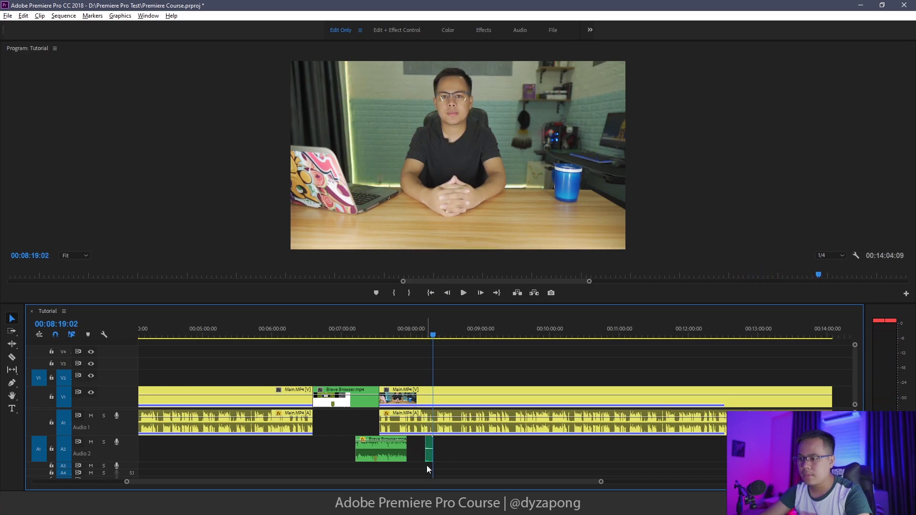
# Delete the recorded voice-over clip from Audio 2
pyautogui.press('=')
pyautogui.press('=')
pyautogui.press('=')
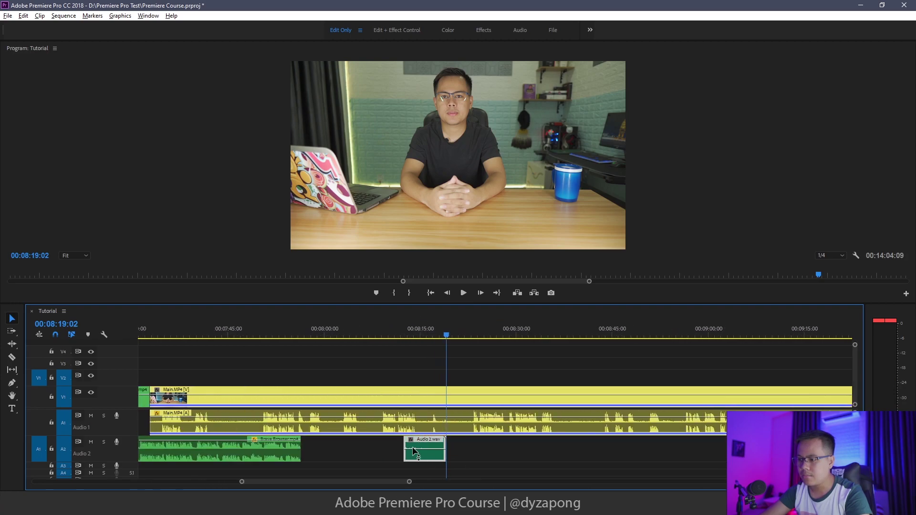
pyautogui.press('Delete')
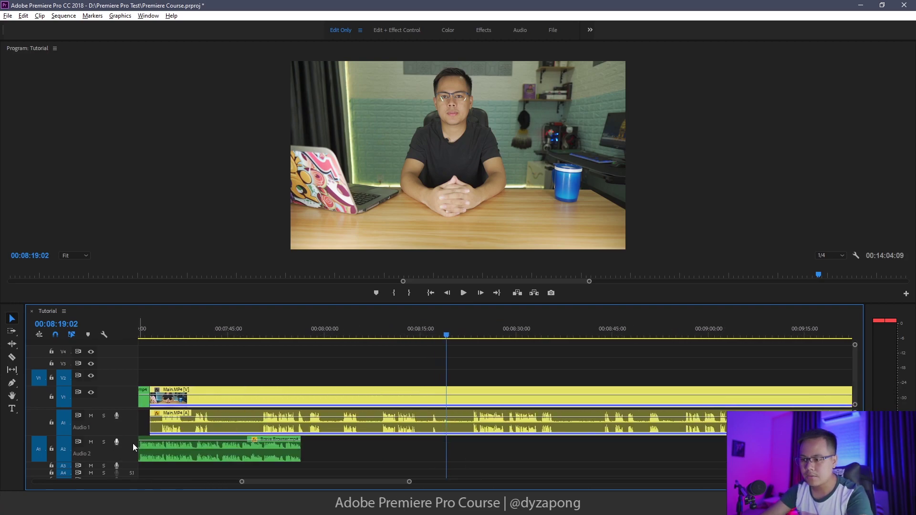
# Move the Brave Browser video clip to Video 2 across the 00:08:10:07 playhead, and toggle Video 2's output off and back on
pyautogui.click(391, 332)
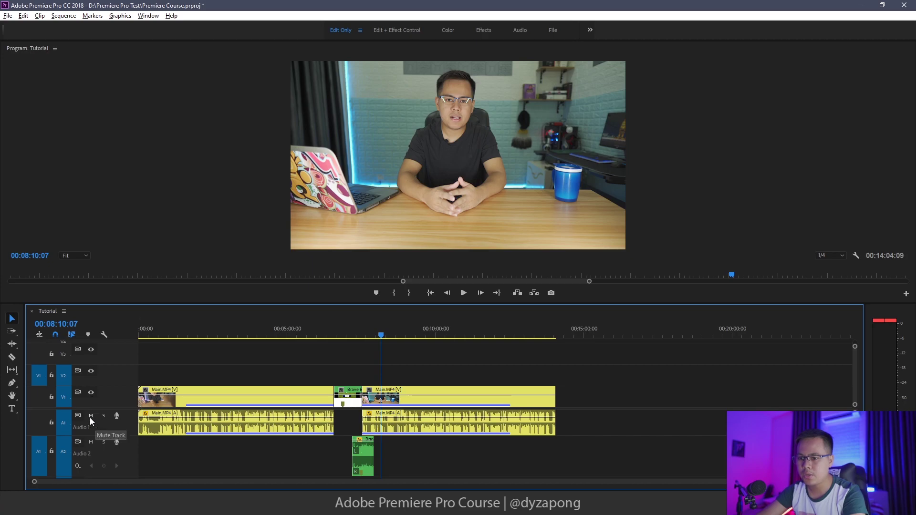
pyautogui.moveTo(352, 396); pyautogui.dragTo(387, 379)
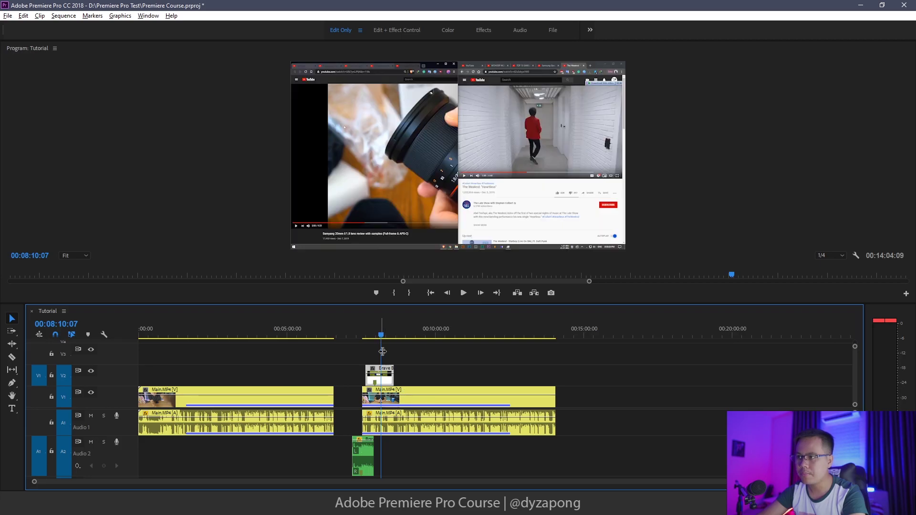
pyautogui.click(91, 372)
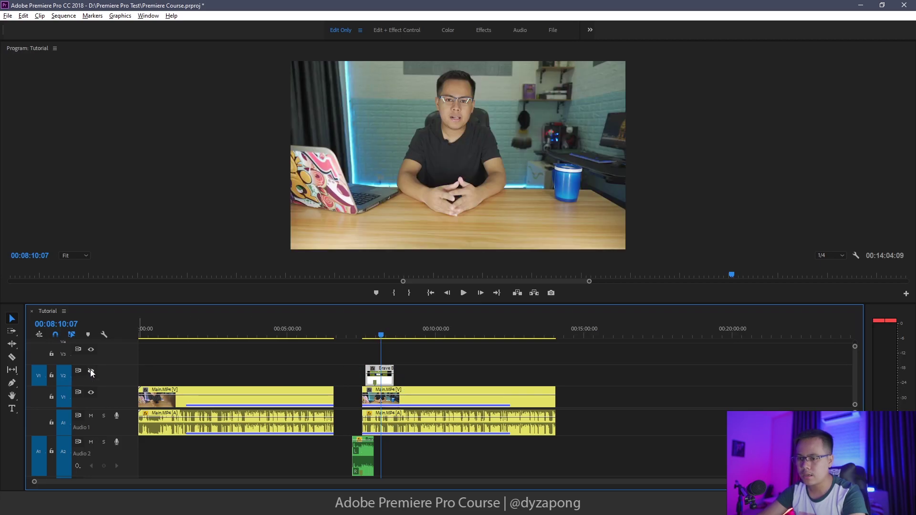
pyautogui.click(409, 406)
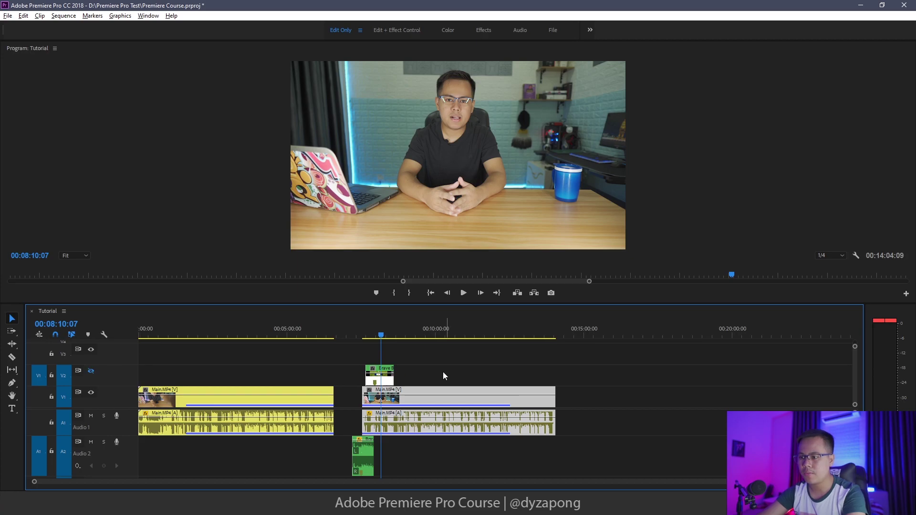
pyautogui.click(377, 371)
pyautogui.click(91, 371)
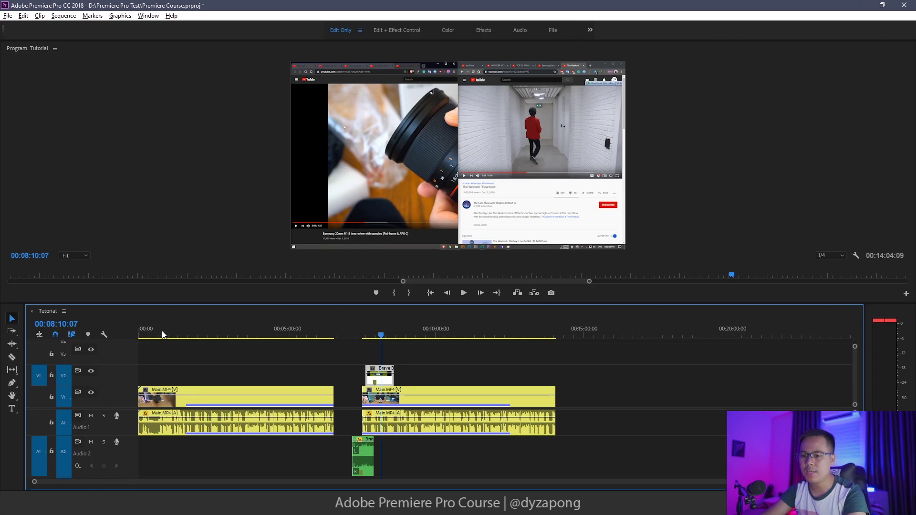
# Minimize the height of all tracks and move the playhead to 00:03:59:03
pyautogui.hotkey('shift', '-')
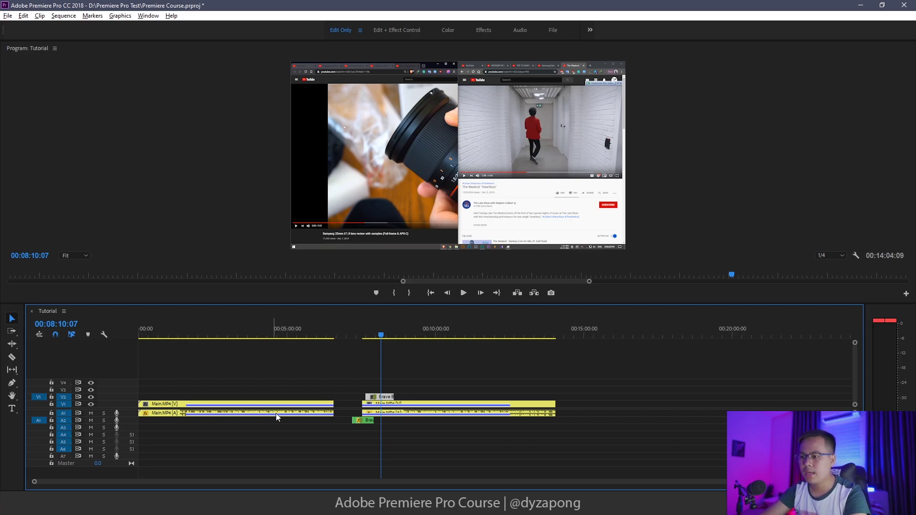
pyautogui.moveTo(381, 337); pyautogui.dragTo(257, 353)
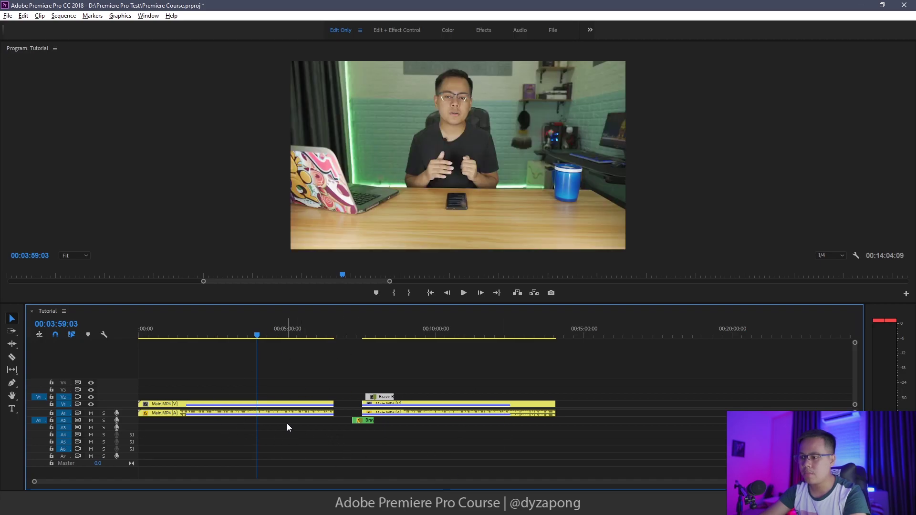
# Examine the sequence around the 00:03:59:03 playhead at different zoom levels and along its length to the Brave Browser clips
pyautogui.scroll(5, 285, 444)
pyautogui.scroll(1, 282, 438)
pyautogui.moveTo(266, 482); pyautogui.dragTo(228, 482)
pyautogui.scroll(-3, 408, 408)
pyautogui.scroll(5, 406, 411)
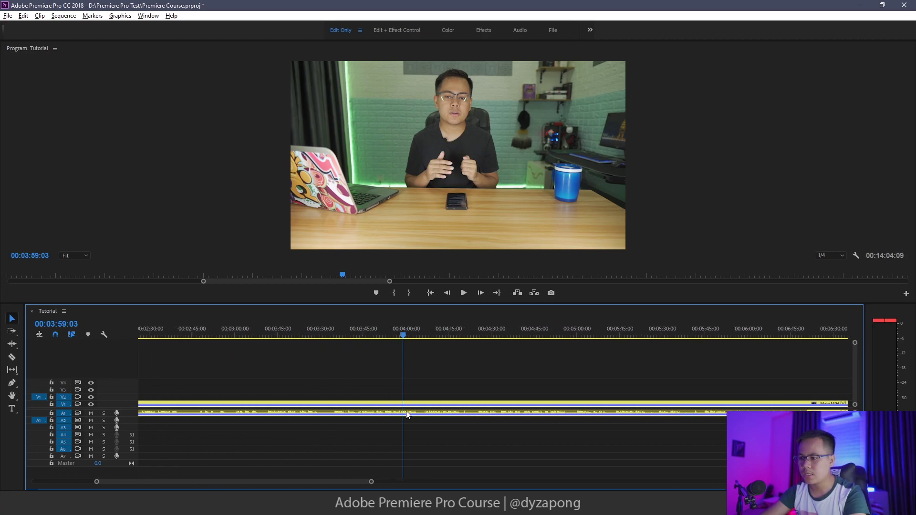
pyautogui.scroll(-7, 406, 413)
pyautogui.scroll(-3, 405, 416)
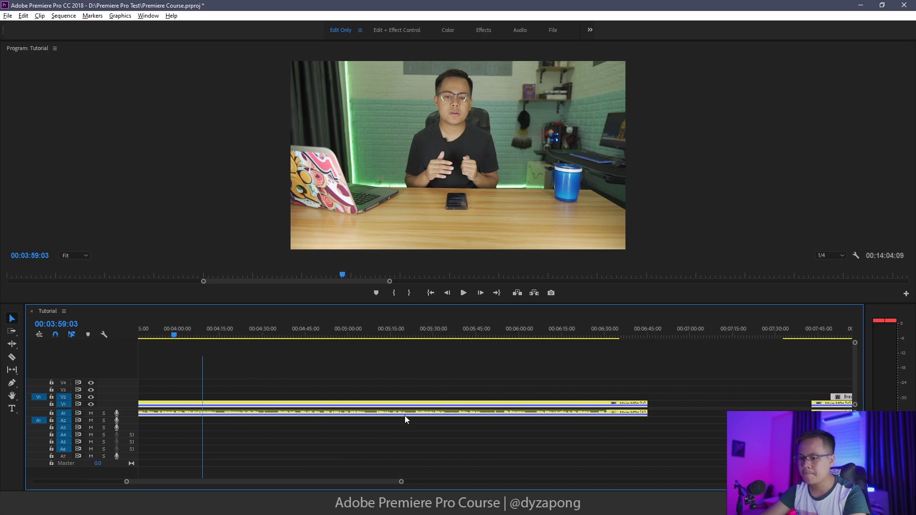
pyautogui.scroll(6, 405, 416)
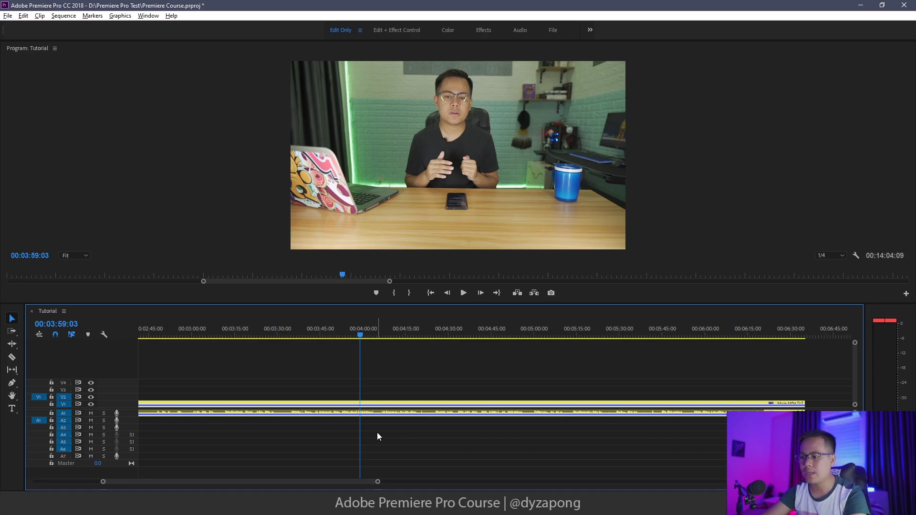
pyautogui.press('-')
pyautogui.scroll(-6, 380, 433)
pyautogui.scroll(5, 380, 433)
pyautogui.scroll(-4, 380, 432)
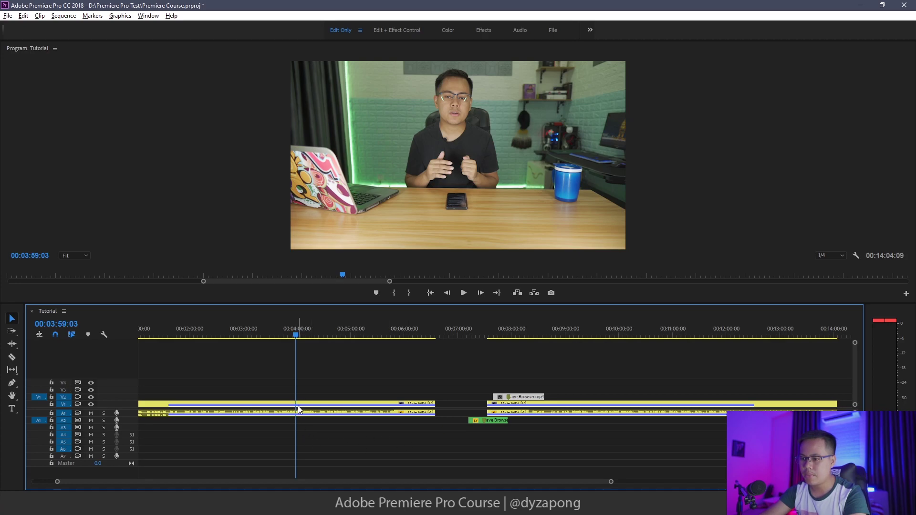
pyautogui.scroll(10, 294, 408)
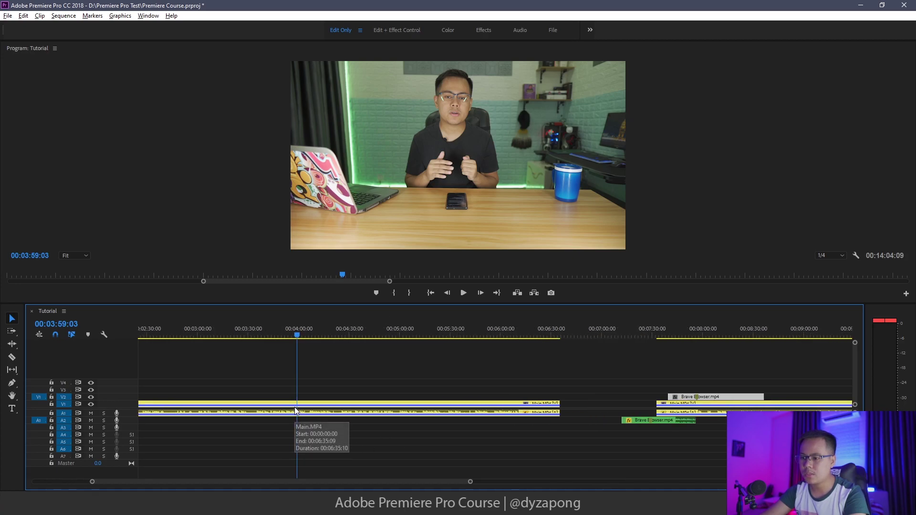
pyautogui.scroll(-10, 308, 408)
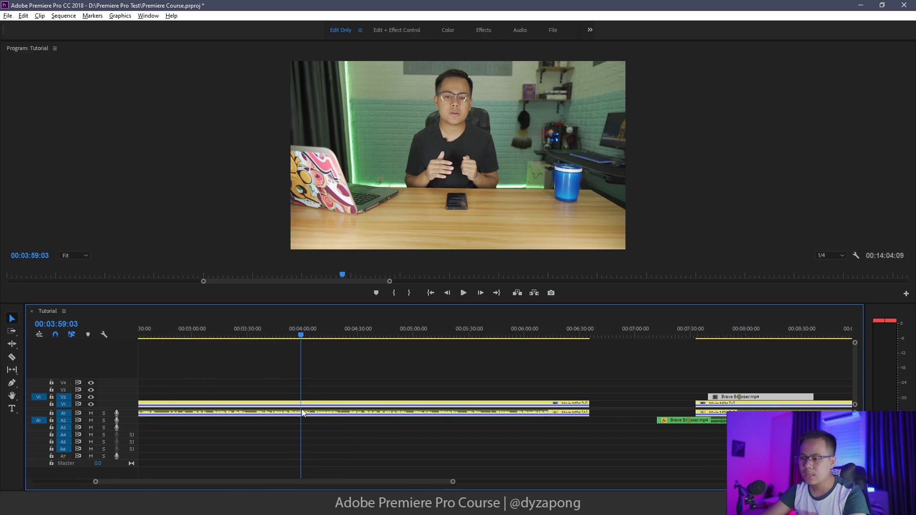
pyautogui.scroll(3, 302, 409)
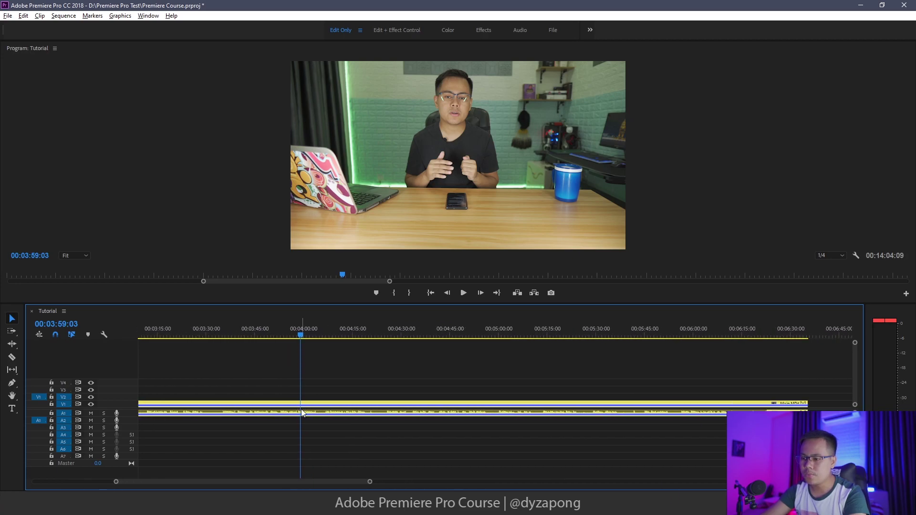
pyautogui.scroll(-4, 296, 415)
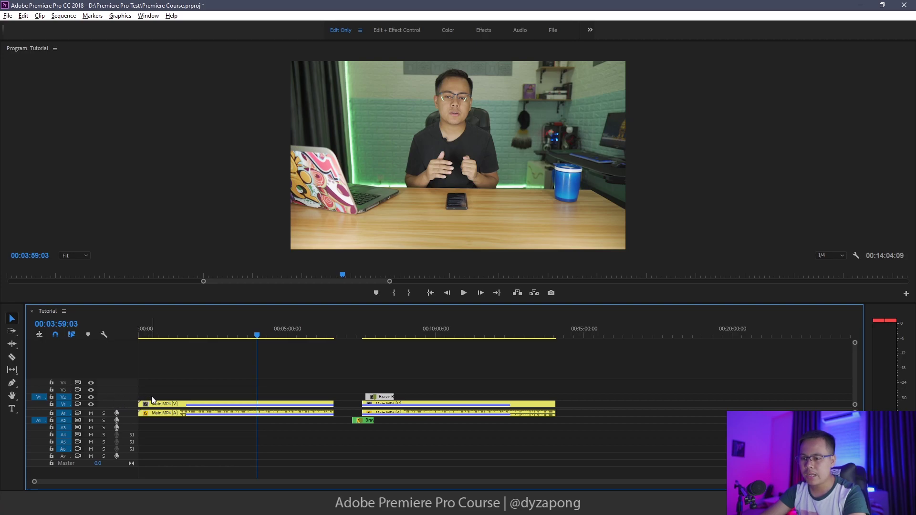
pyautogui.scroll(3, 152, 400)
pyautogui.scroll(-1, 152, 400)
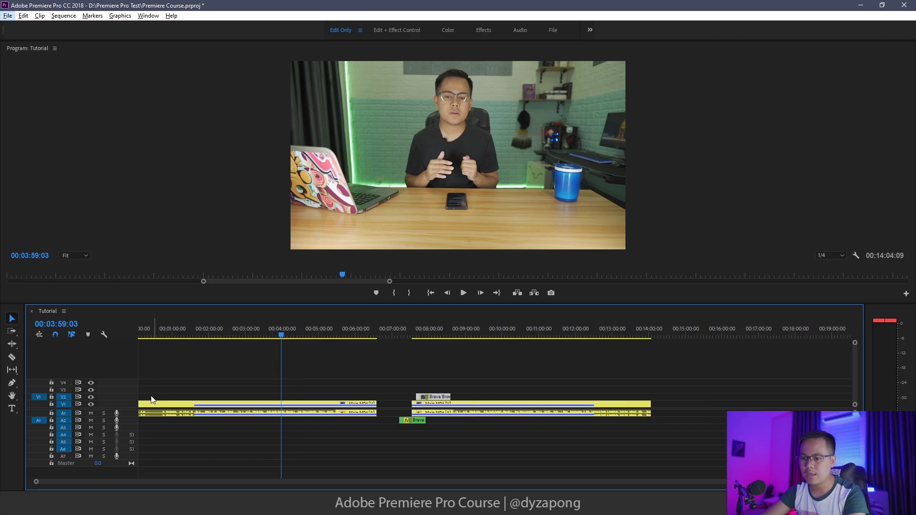
pyautogui.press('alt')
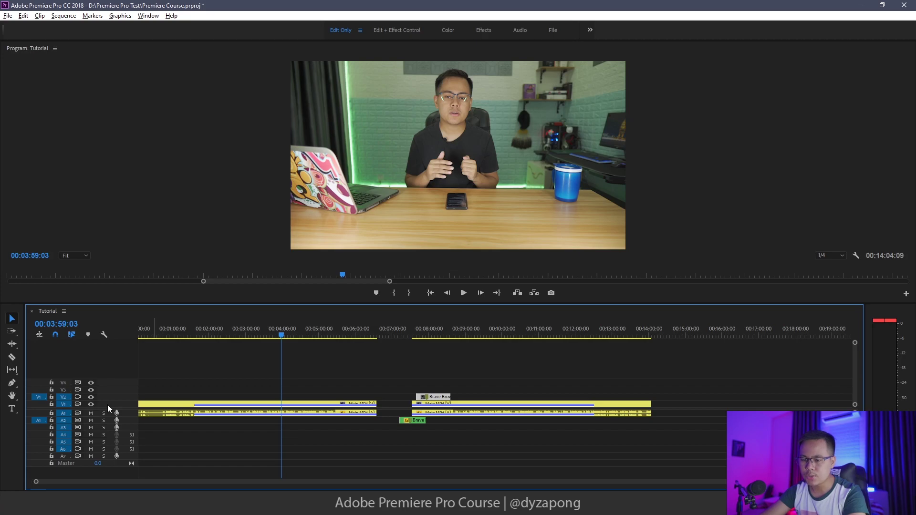
# Enlarge the Video 1 and Video 2 tracks individually until their clip thumbnails show
pyautogui.scroll(8, 107, 405)
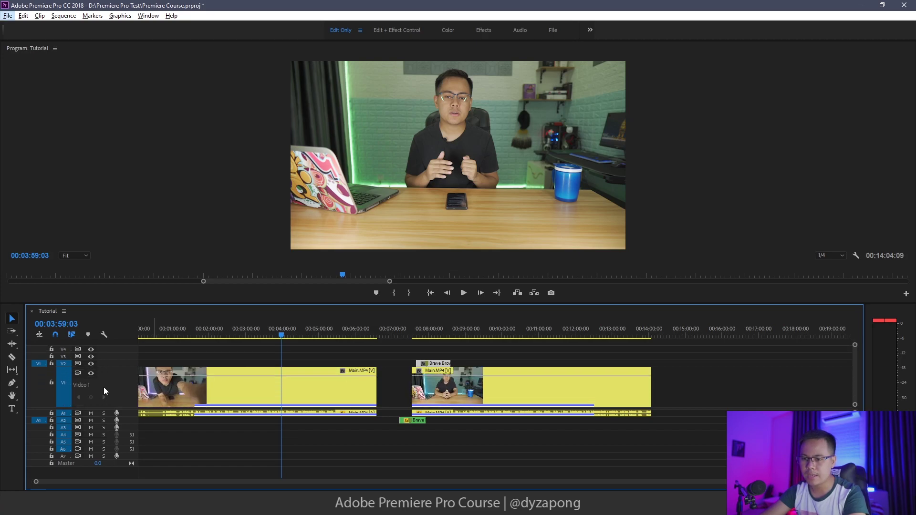
pyautogui.press('alt')
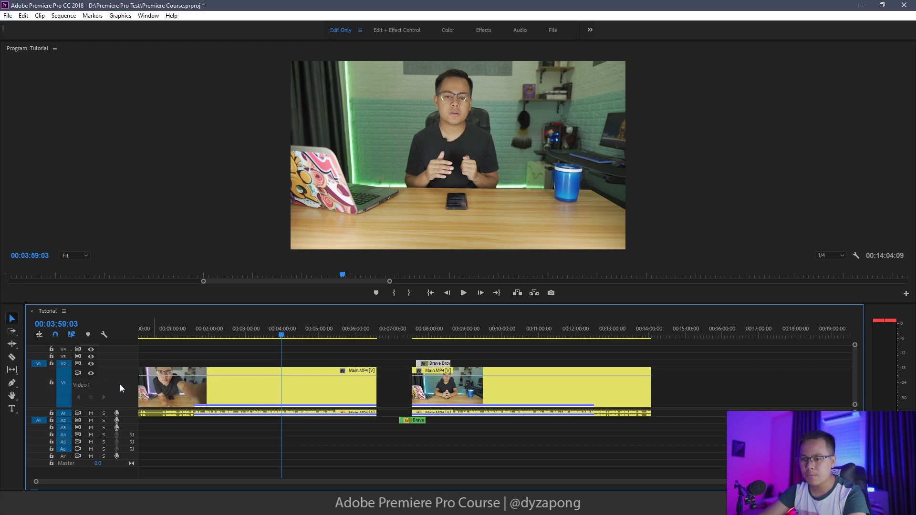
pyautogui.doubleClick(116, 368)
pyautogui.press('alt')
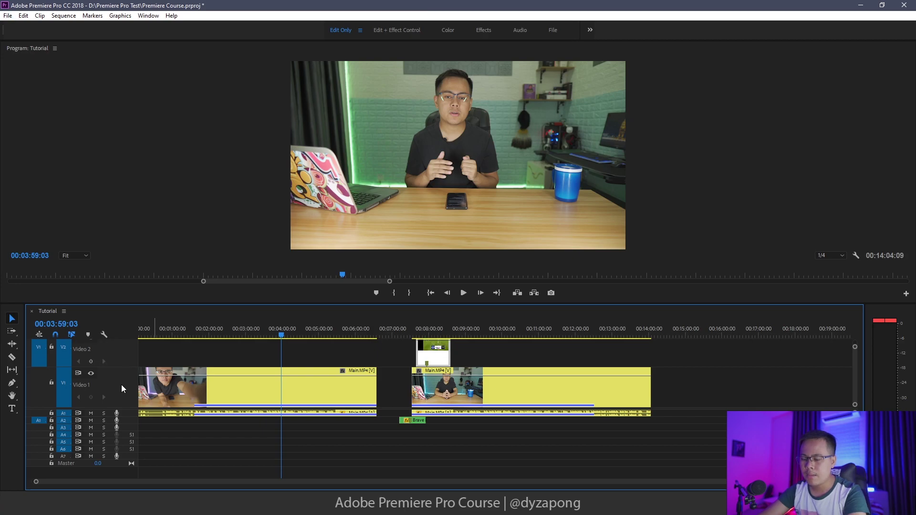
# Reduce the Video 1 and Video 2 tracks to their minimum height
pyautogui.doubleClick(122, 385)
pyautogui.scroll(-5, 122, 368)
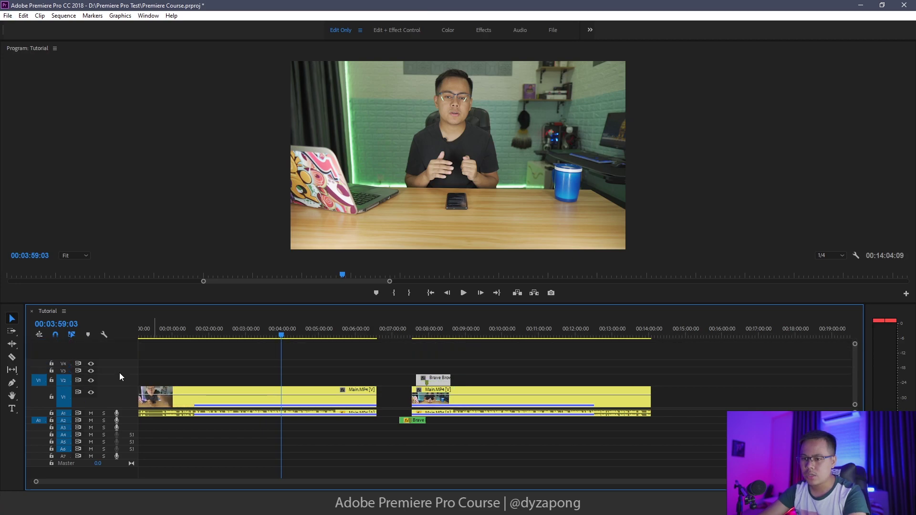
pyautogui.scroll(-3, 118, 397)
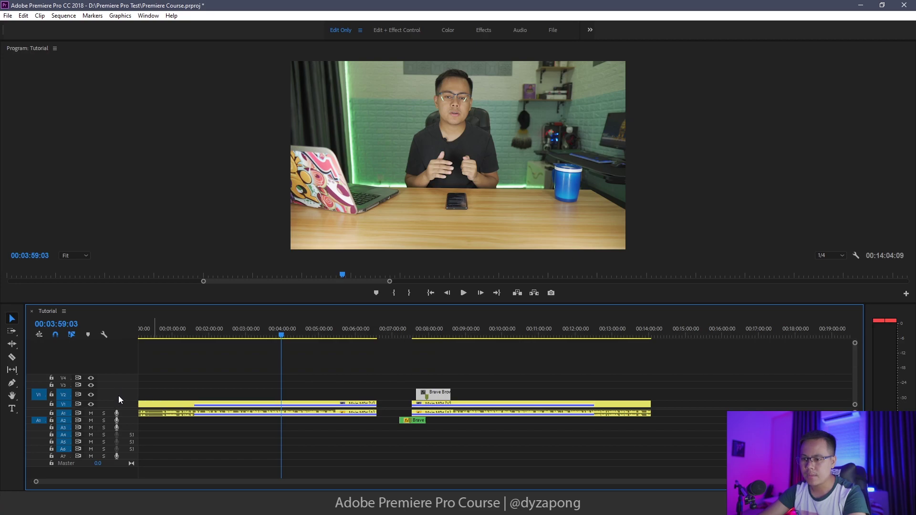
pyautogui.scroll(-1, 119, 398)
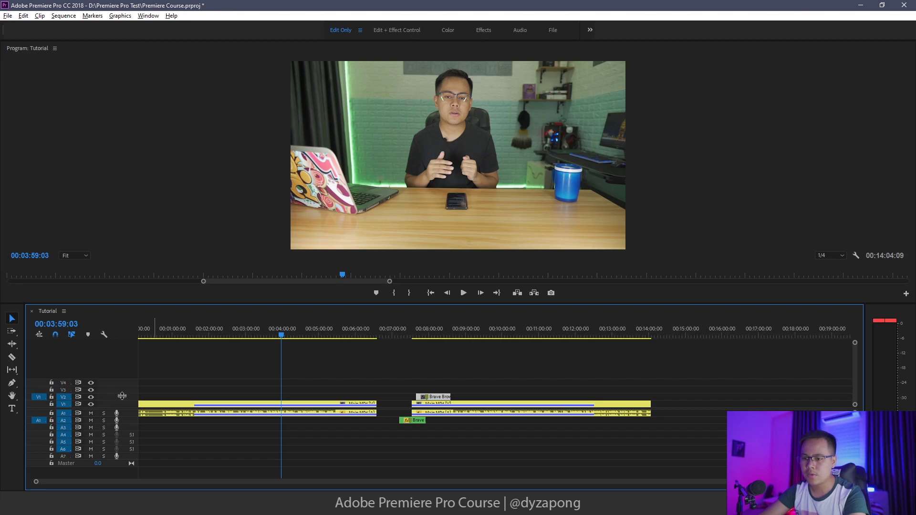
# Increase the height of the video tracks together so the clips show thumbnails
pyautogui.scroll(4, 122, 397)
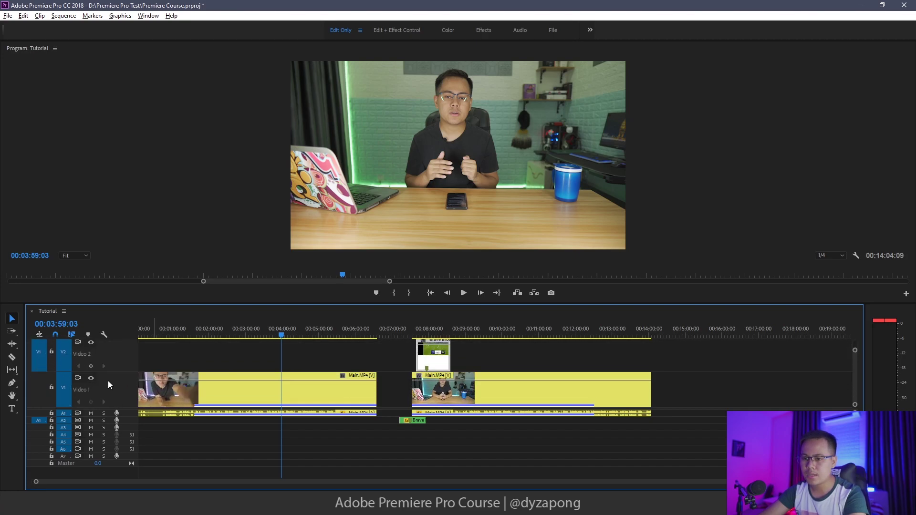
pyautogui.scroll(1, 113, 355)
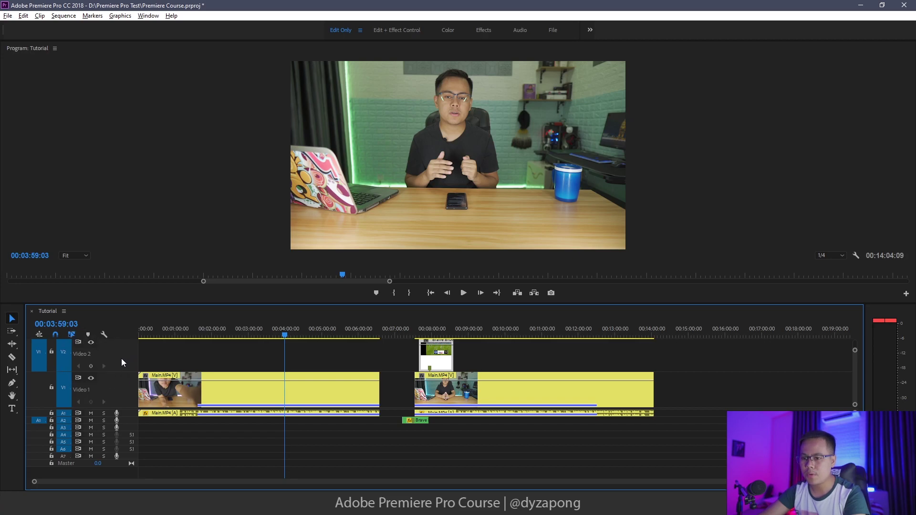
pyautogui.scroll(3, 122, 360)
pyautogui.scroll(-3, 123, 362)
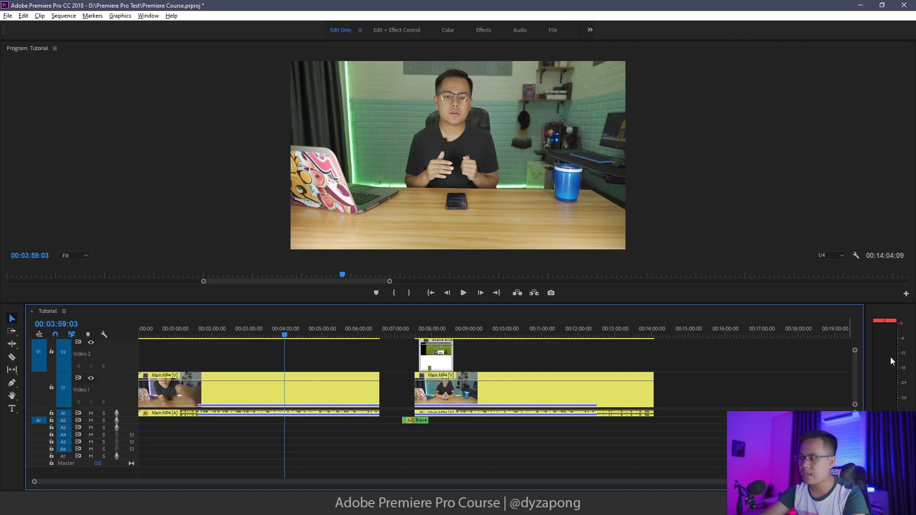
pyautogui.moveTo(855, 369); pyautogui.dragTo(857, 395)
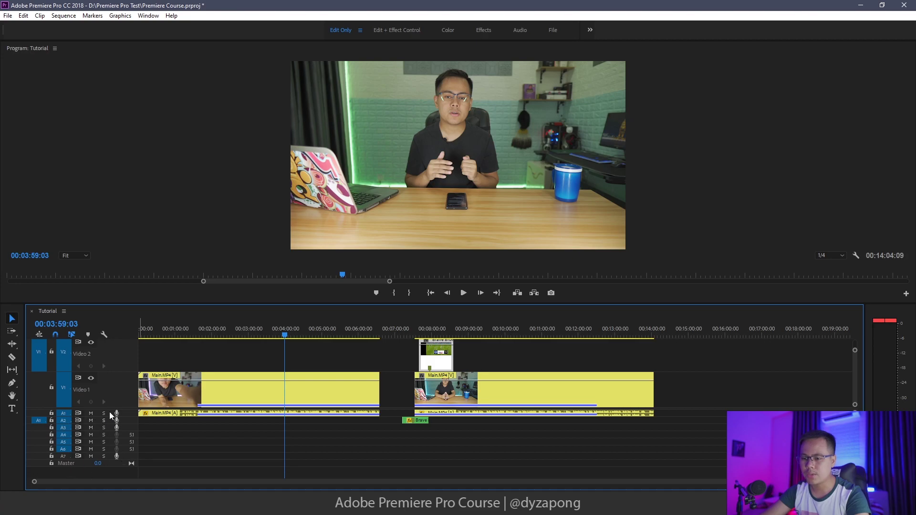
pyautogui.press('alt')
pyautogui.press('alt')
pyautogui.scroll(5, 125, 363)
pyautogui.scroll(-5, 124, 365)
pyautogui.scroll(4, 124, 364)
pyautogui.scroll(-4, 123, 365)
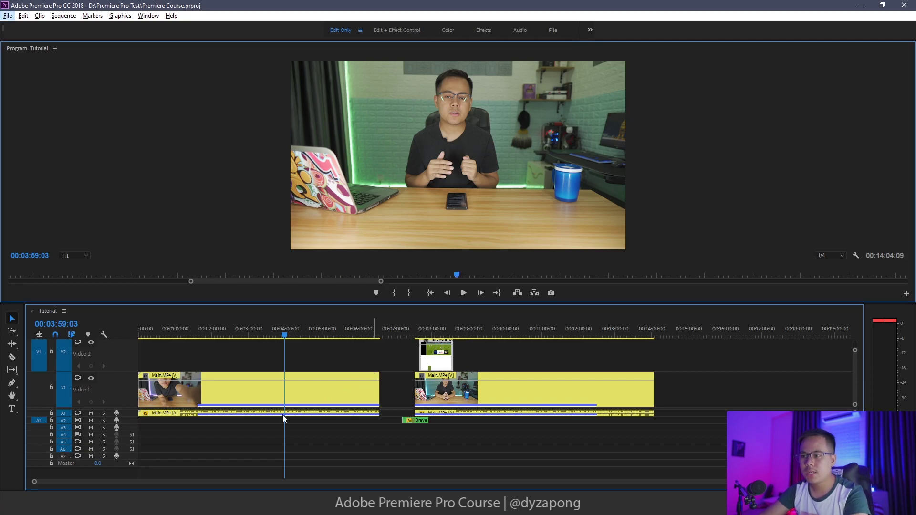
# Reduce the height of Video 2 alone, and collapse all video tracks to their minimum height
pyautogui.scroll(3, 121, 358)
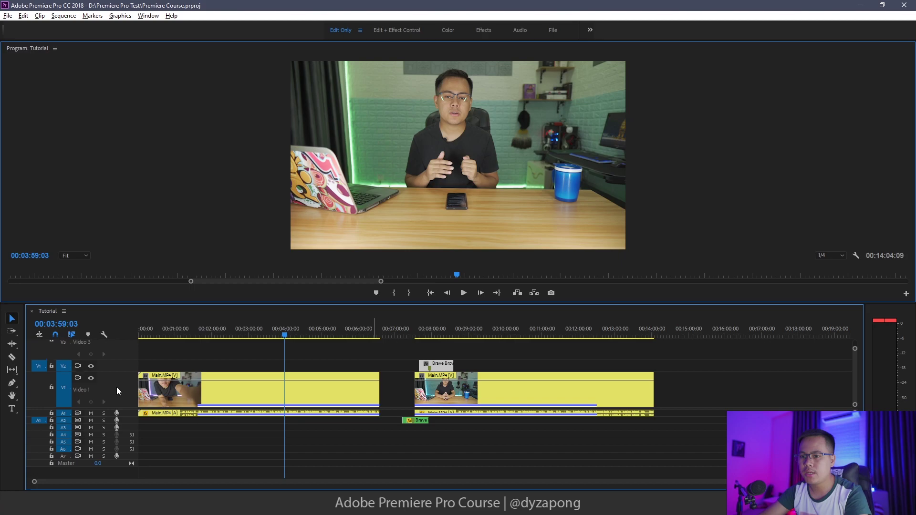
pyautogui.hotkey('ctrl', '-')
pyautogui.hotkey('ctrl', '-')
pyautogui.hotkey('ctrl', '-')
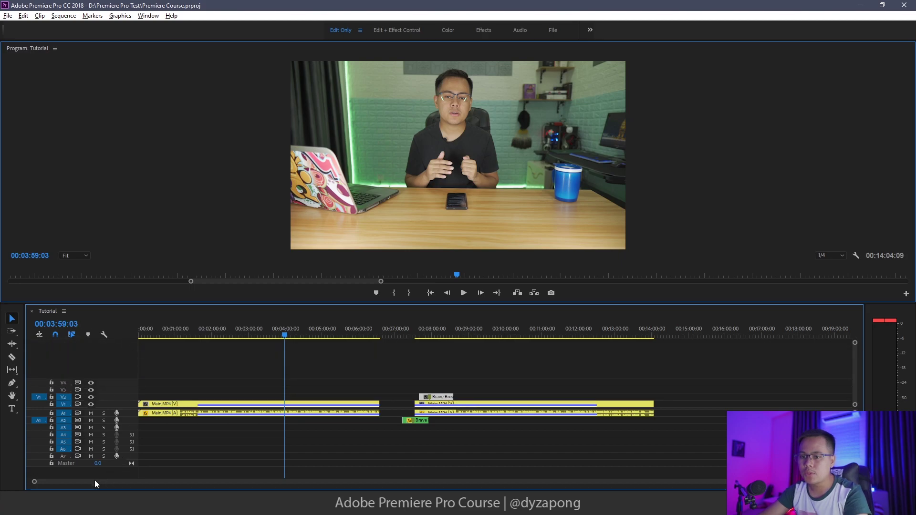